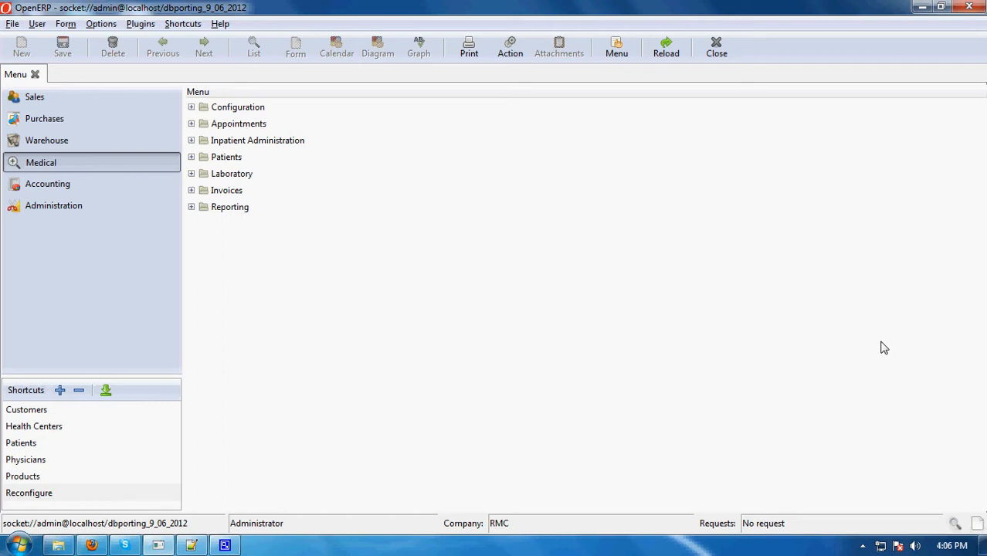
Step: Browse the medical Laboratory section down to the Draft Requests entry under Lab Requests
{"action": "left_click", "coordinate": [68, 162]}
{"action": "left_click", "coordinate": [200, 175]}
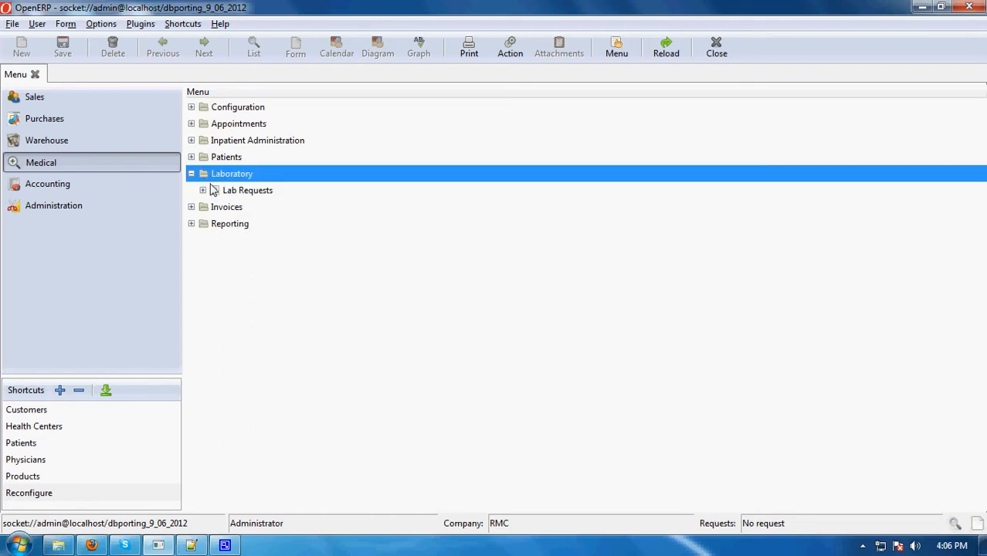
{"action": "left_click", "coordinate": [215, 191]}
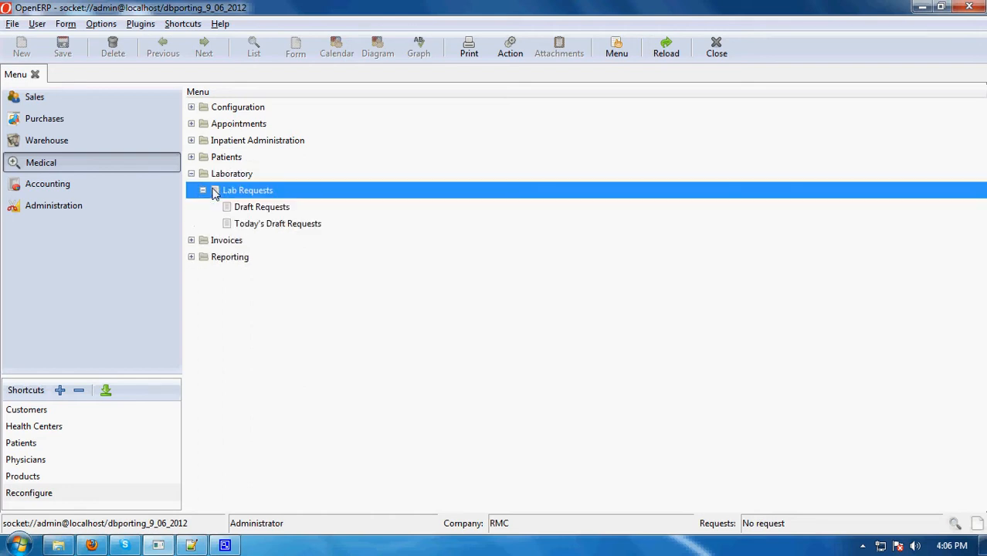
{"action": "left_click", "coordinate": [257, 208]}
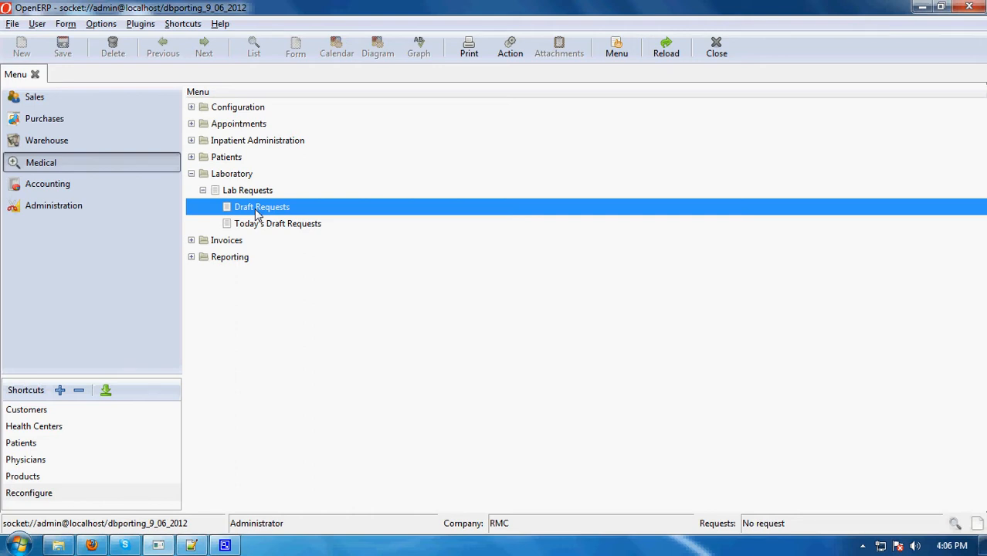
Step: Open the medical Patients list and bring up the form of the patient in the 26th record
{"action": "left_click", "coordinate": [135, 163]}
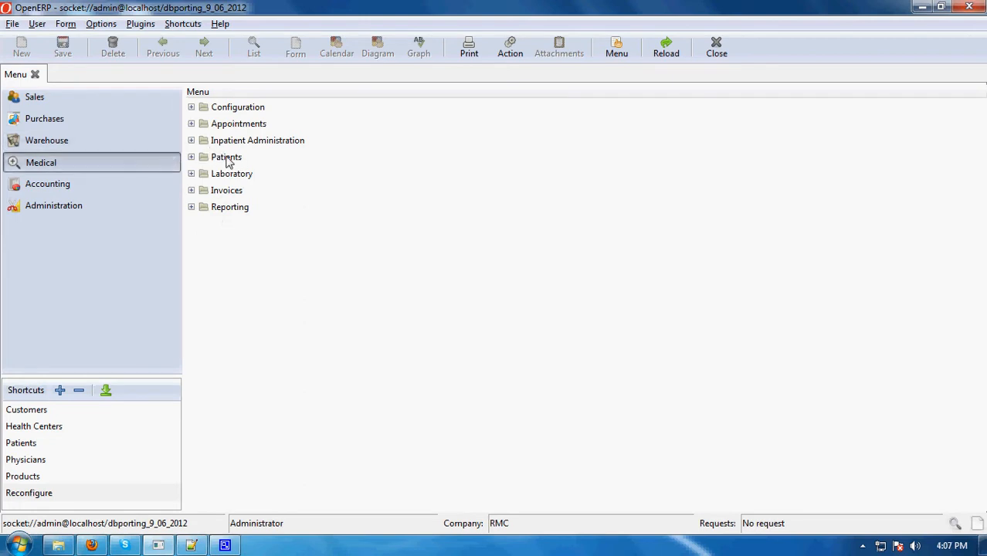
{"action": "left_click", "coordinate": [227, 158]}
{"action": "double_click", "coordinate": [241, 208]}
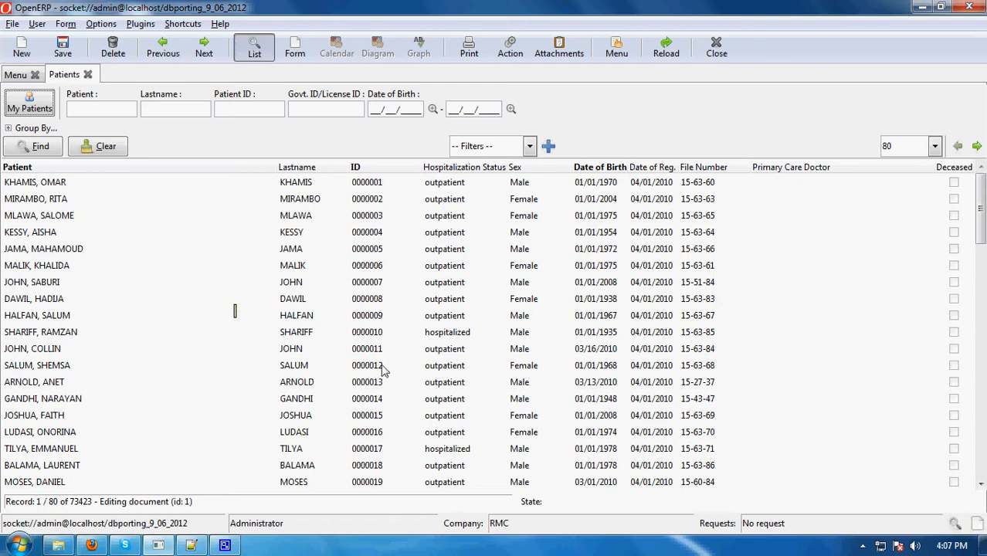
{"action": "scroll", "coordinate": [255, 340], "scroll_direction": "down", "scroll_amount": 5}
{"action": "left_click", "coordinate": [238, 339]}
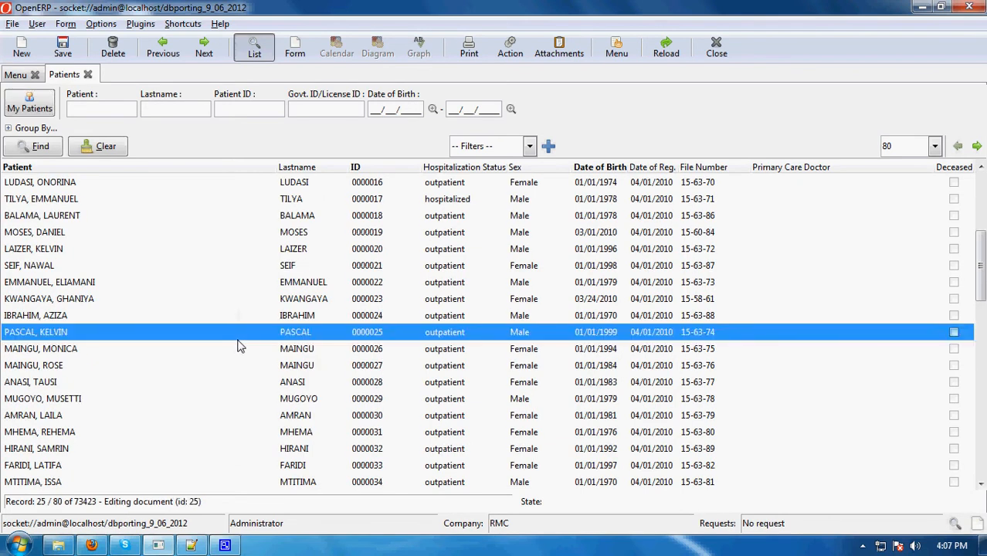
{"action": "double_click", "coordinate": [239, 352]}
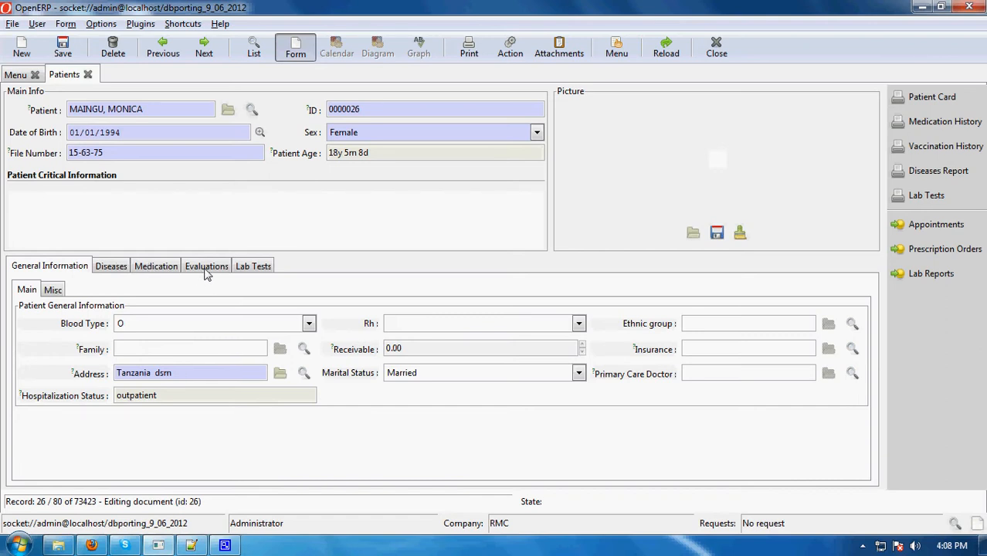
Step: Start a new lab test entry for the patient and set its test type to BLOOD FOR MICROFILARIA
{"action": "left_click", "coordinate": [256, 267]}
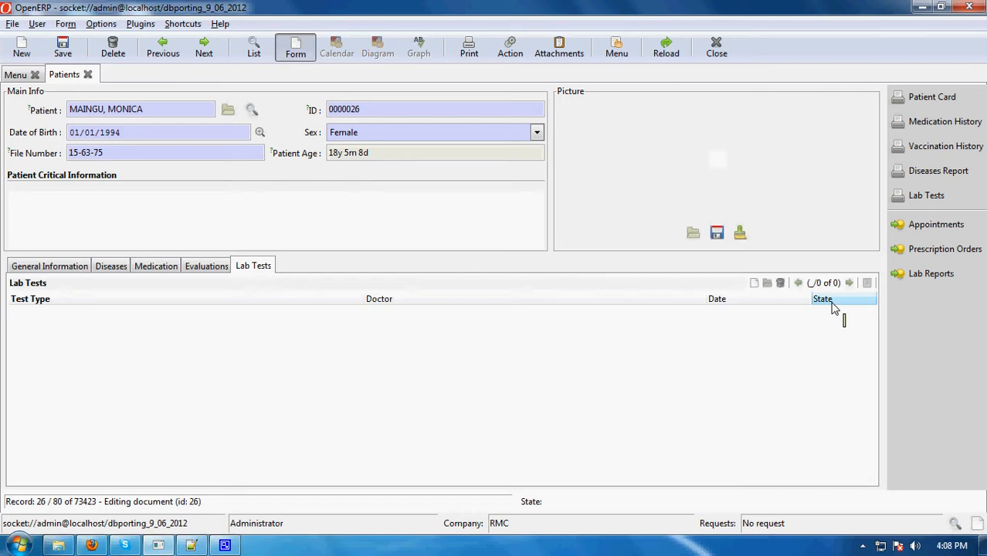
{"action": "left_click", "coordinate": [755, 284]}
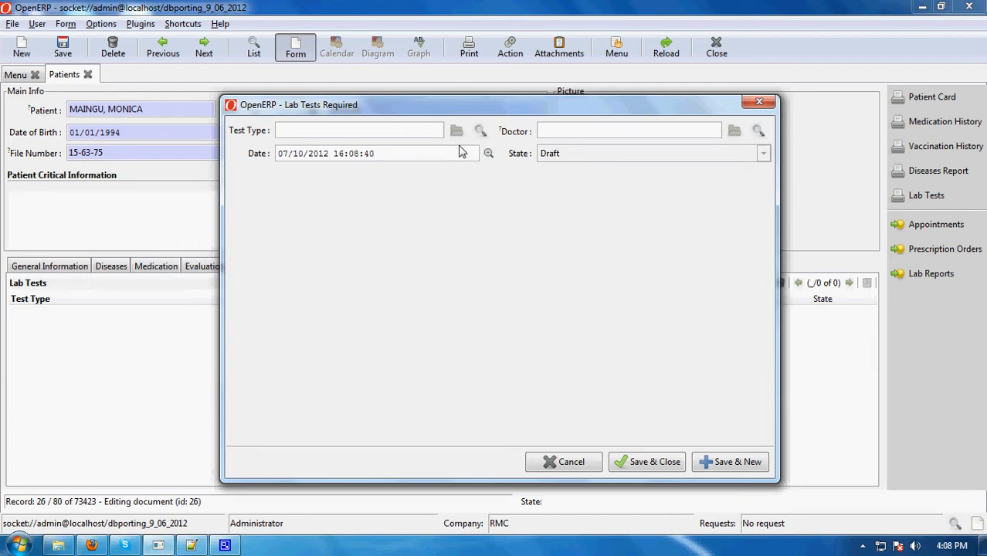
{"action": "mouse_move", "coordinate": [461, 152]}
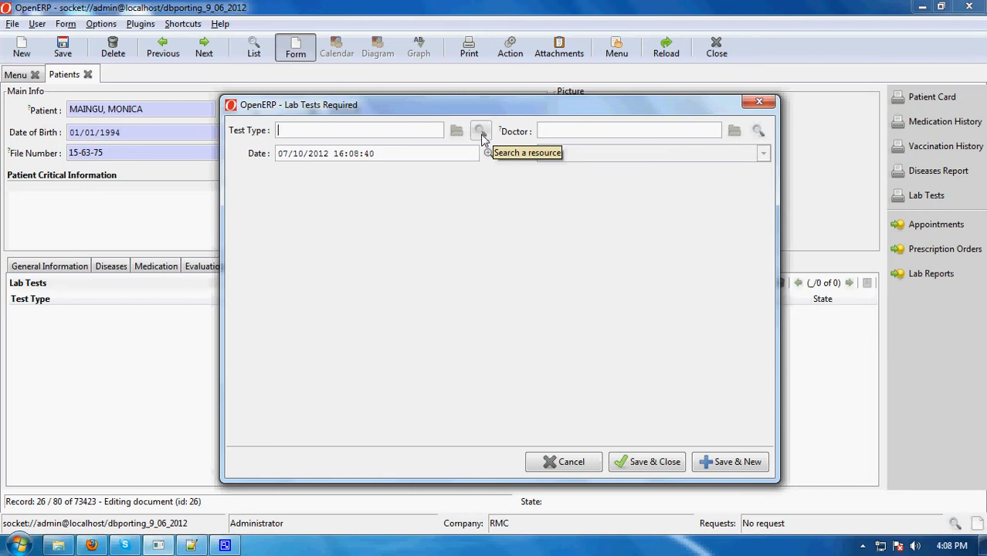
{"action": "left_click", "coordinate": [480, 132]}
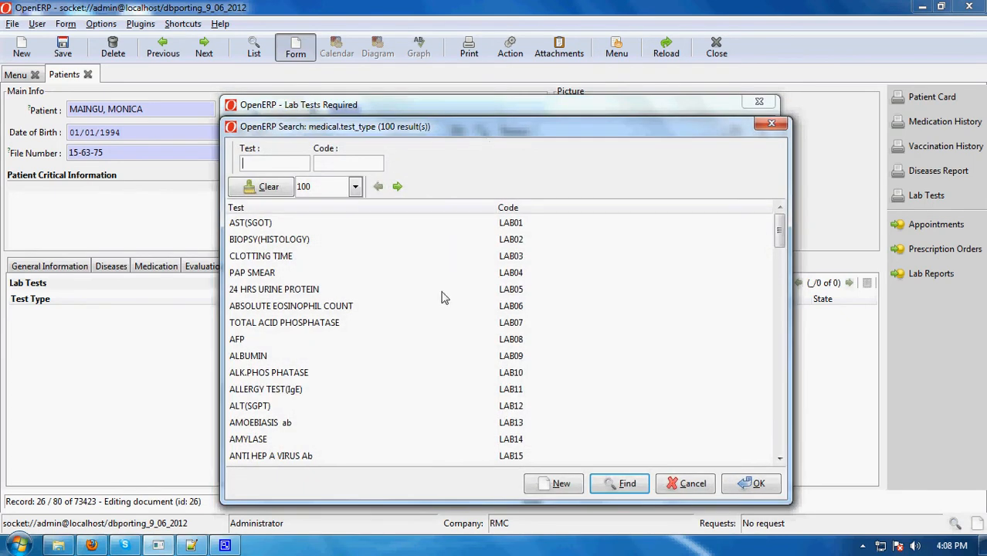
{"action": "scroll", "coordinate": [444, 297], "scroll_direction": "down", "scroll_amount": 2}
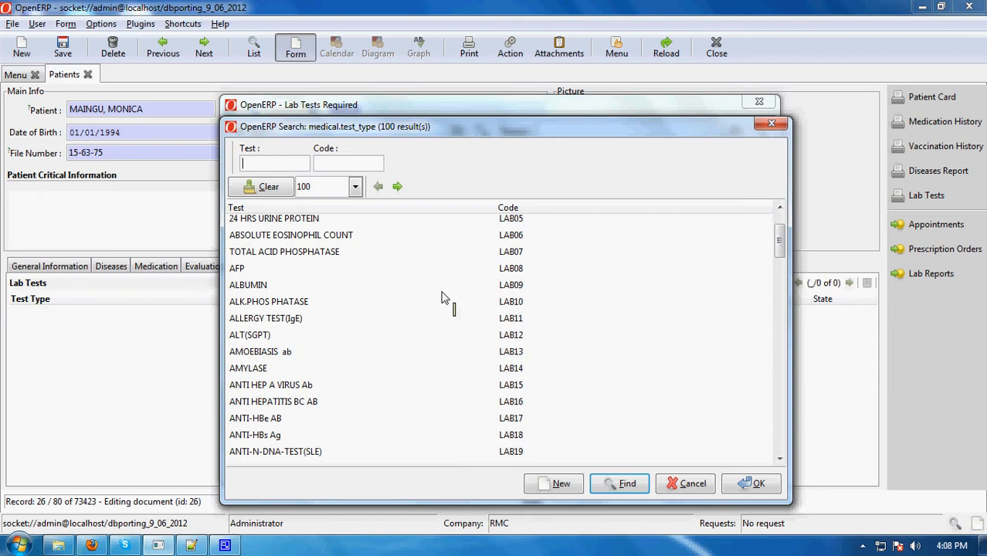
{"action": "scroll", "coordinate": [444, 298], "scroll_direction": "down", "scroll_amount": 2}
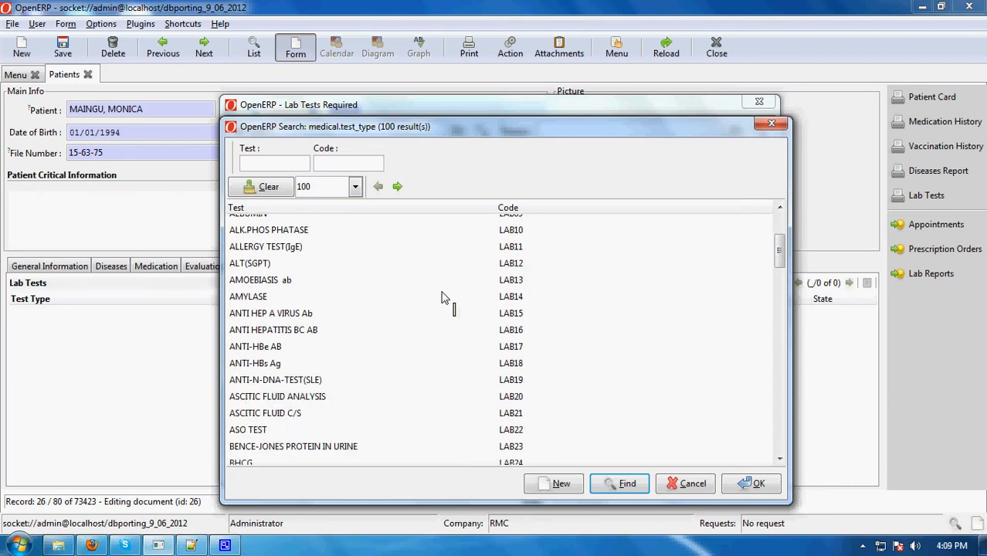
{"action": "scroll", "coordinate": [445, 297], "scroll_direction": "down", "scroll_amount": 7}
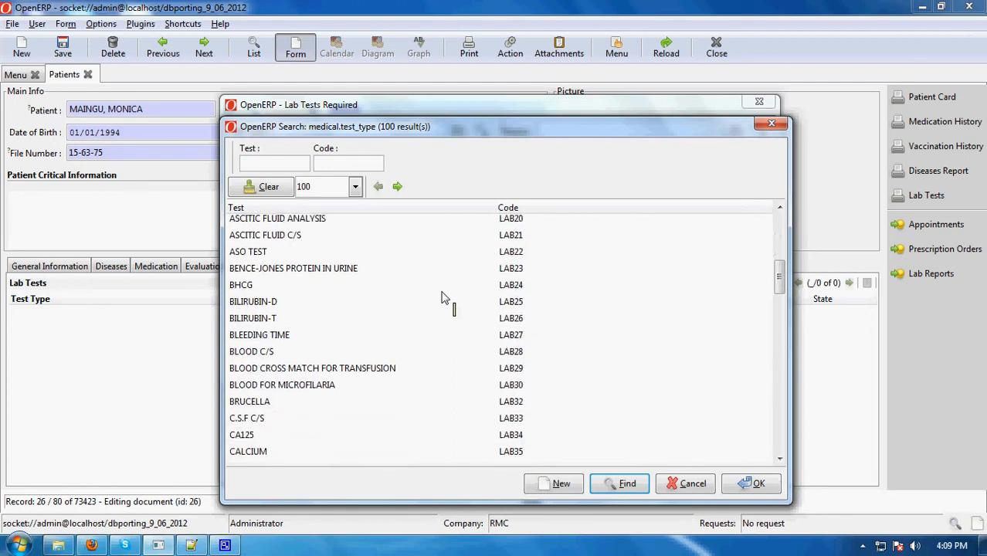
{"action": "double_click", "coordinate": [365, 312]}
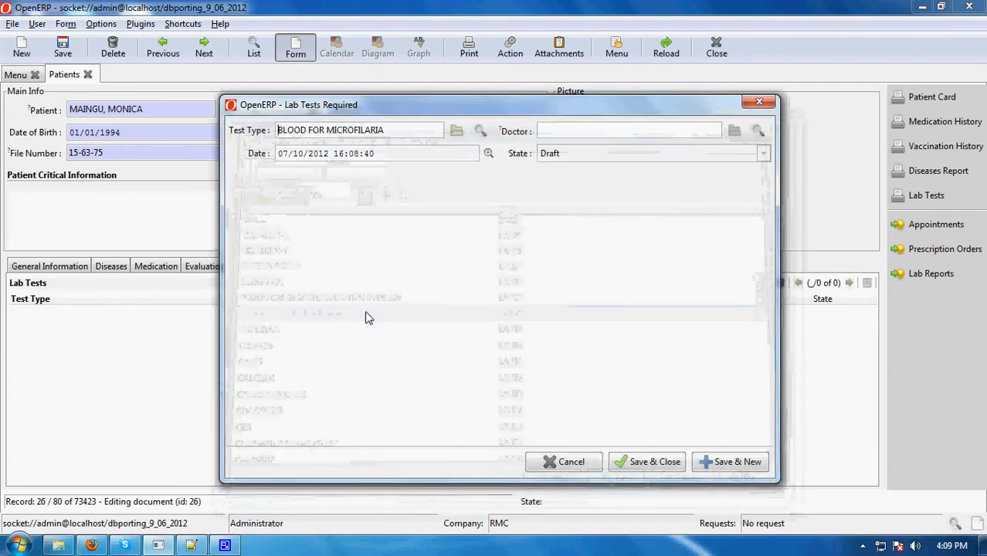
Step: Assign the first listed Ophthalmology physician as the test's doctor and save the entry, continuing with a new blank one
{"action": "left_click", "coordinate": [758, 133]}
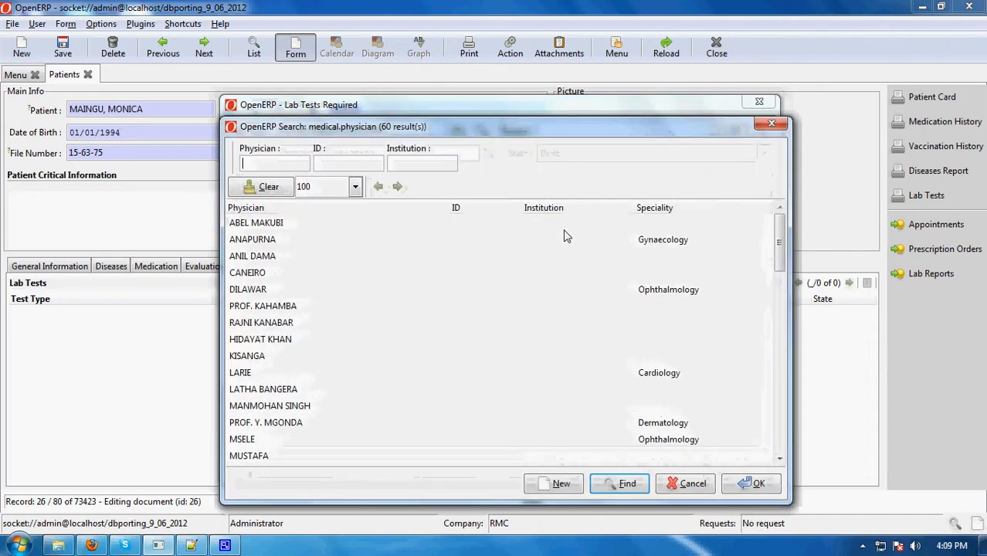
{"action": "double_click", "coordinate": [453, 292]}
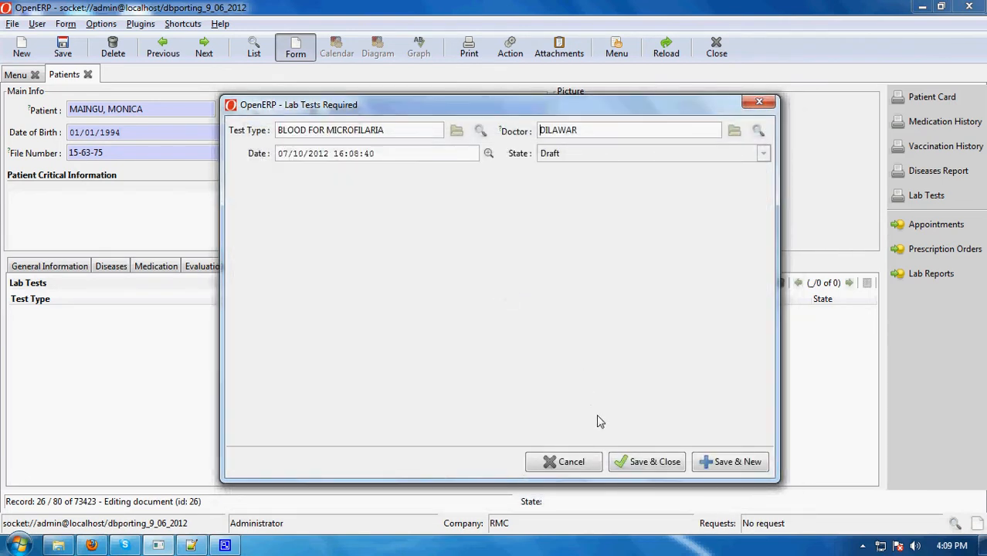
{"action": "left_click", "coordinate": [738, 463]}
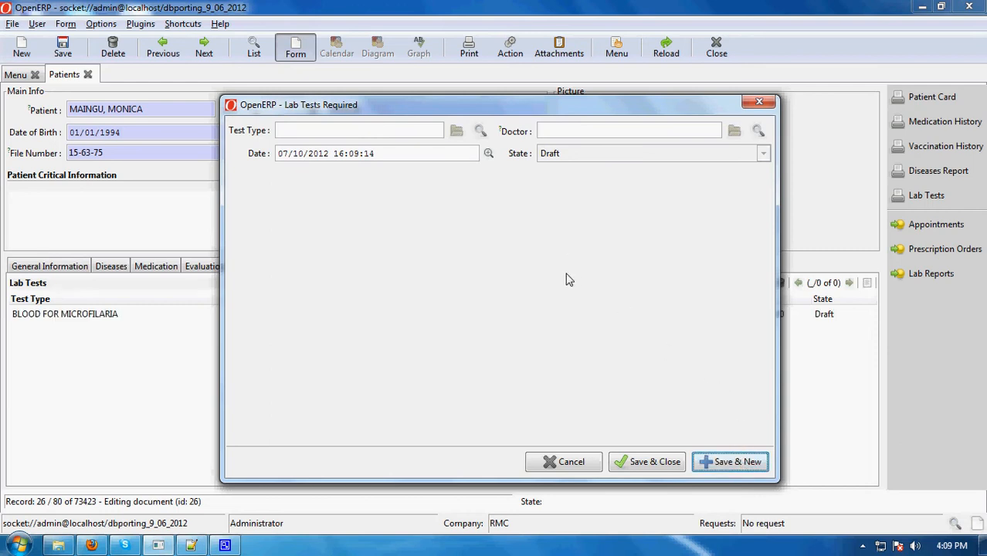
Step: Add a CORTISOL lab test with the ninth listed physician as doctor and save the patient record
{"action": "left_click", "coordinate": [481, 130]}
{"action": "scroll", "coordinate": [487, 293], "scroll_direction": "down", "scroll_amount": 10}
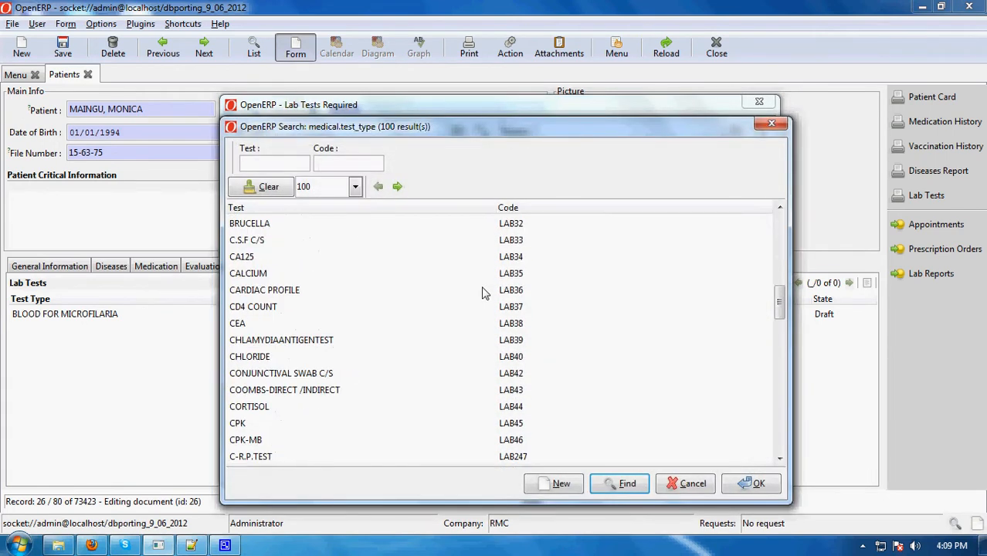
{"action": "left_click", "coordinate": [484, 399]}
{"action": "double_click", "coordinate": [484, 399]}
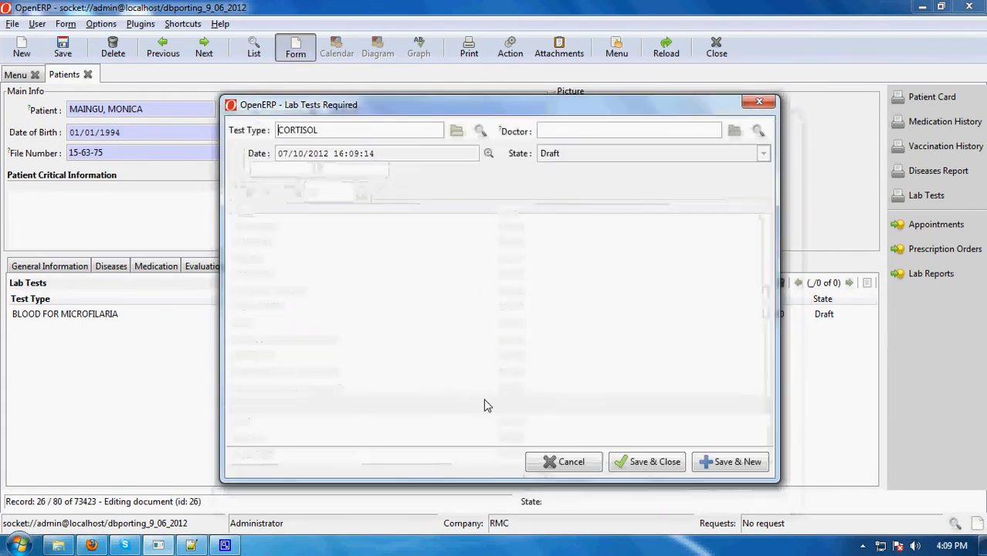
{"action": "left_click", "coordinate": [759, 131]}
{"action": "double_click", "coordinate": [560, 360]}
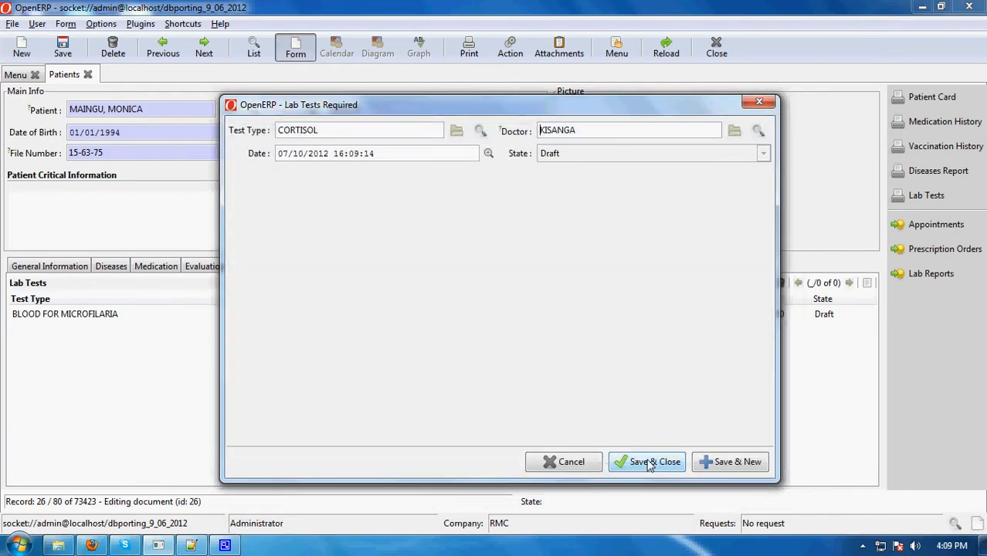
{"action": "left_click", "coordinate": [647, 461]}
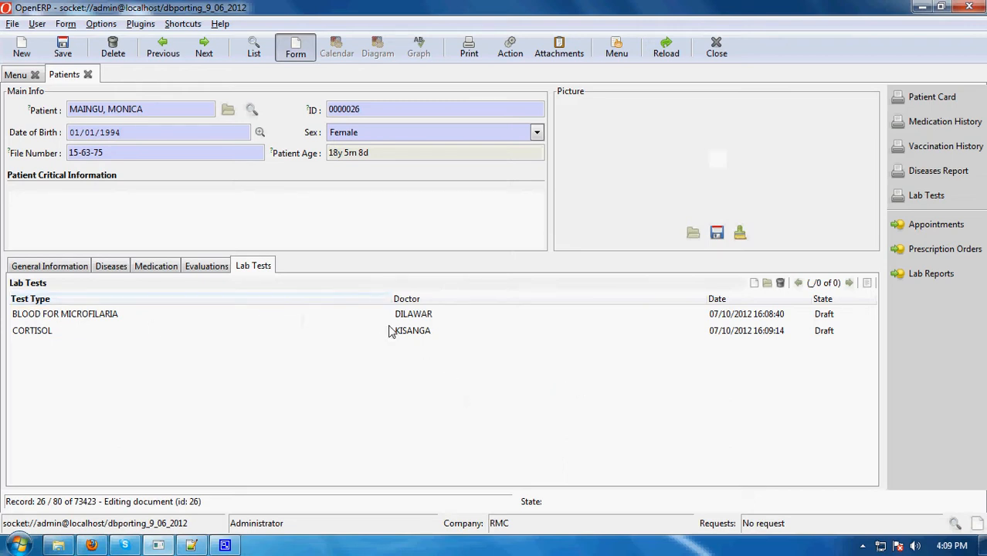
{"action": "left_click", "coordinate": [63, 50]}
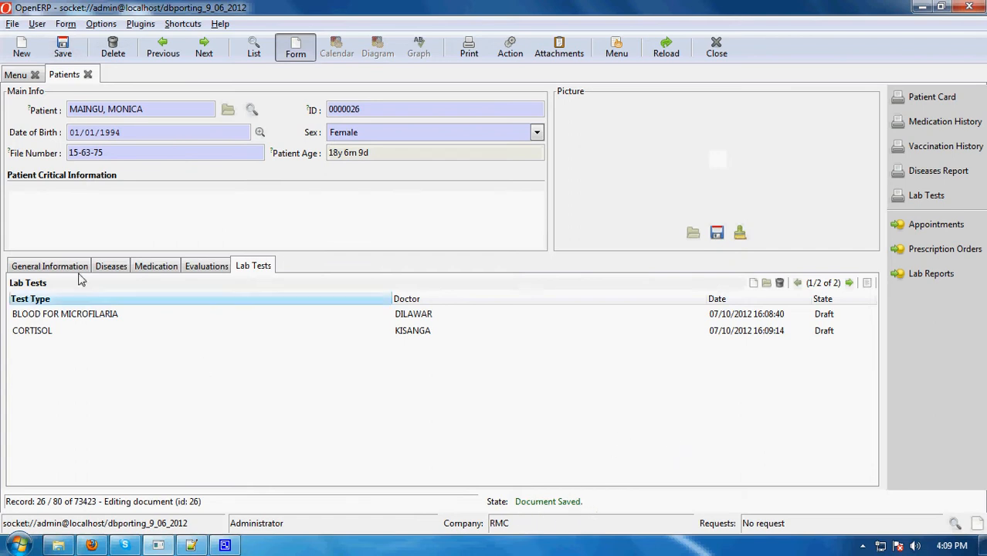
Step: Close the patient record and open the Lab Requests list in the medical Laboratory section
{"action": "left_click", "coordinate": [88, 74]}
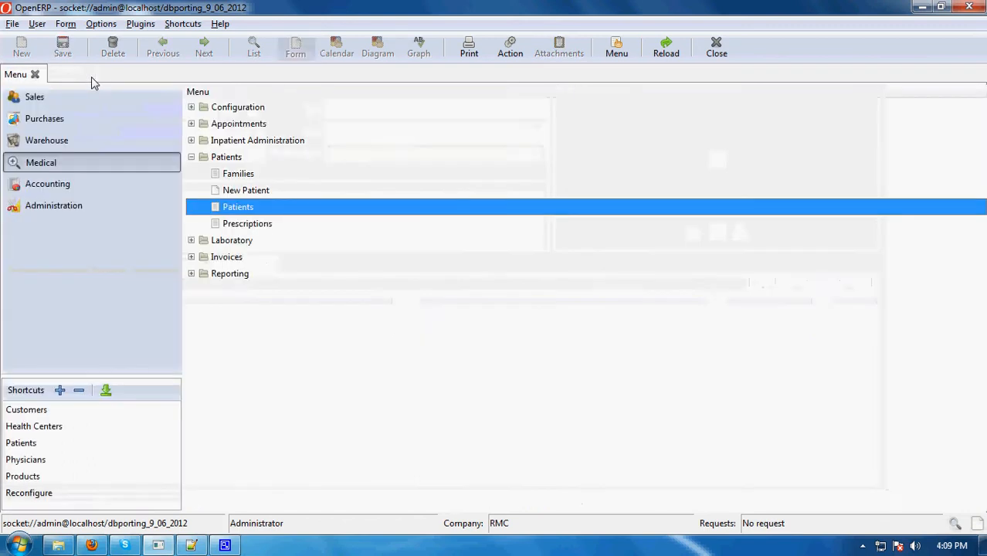
{"action": "left_click", "coordinate": [130, 163]}
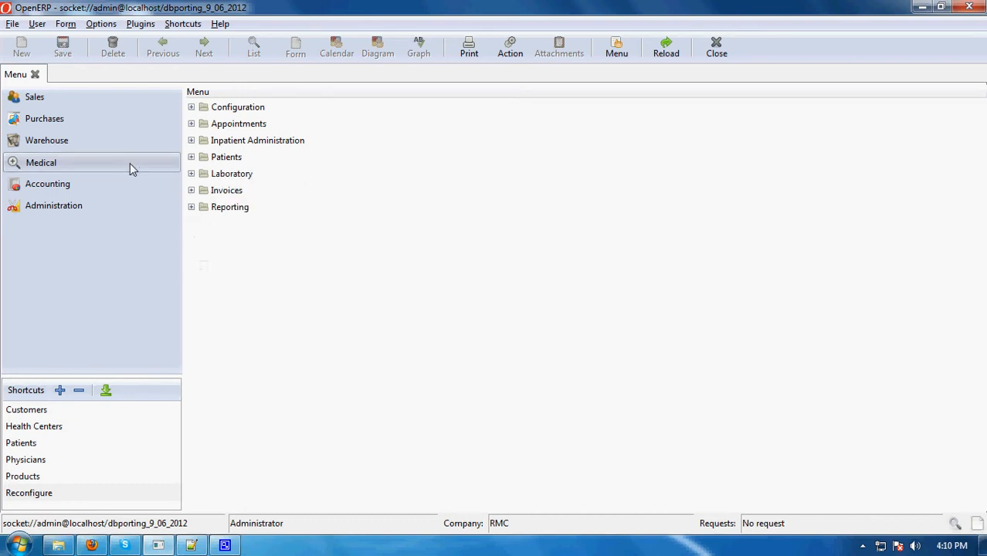
{"action": "left_click", "coordinate": [192, 174]}
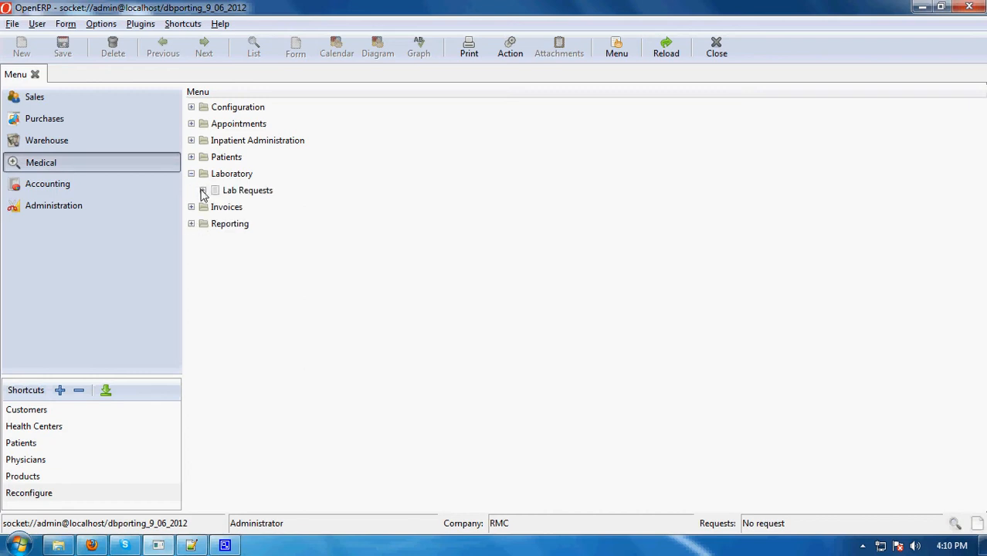
{"action": "left_click", "coordinate": [203, 191]}
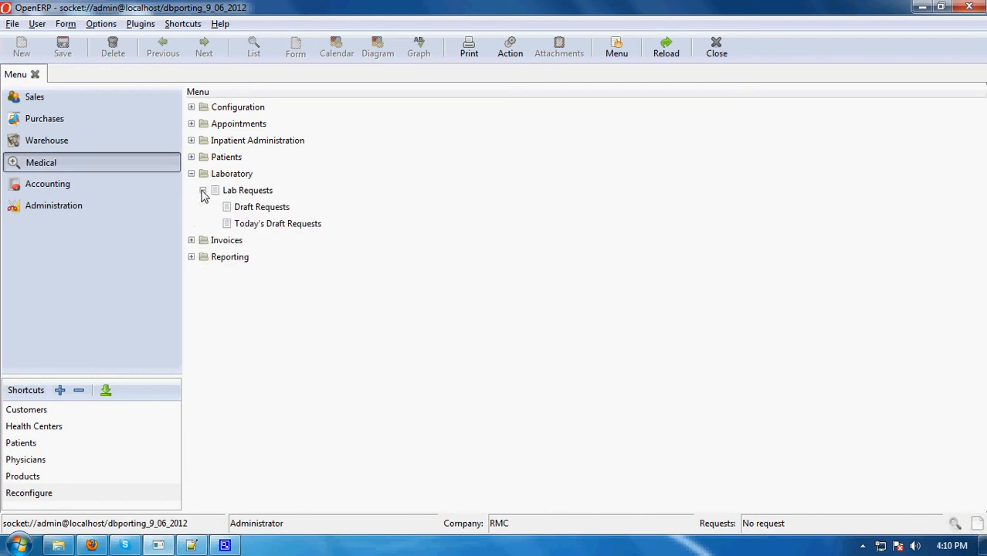
{"action": "double_click", "coordinate": [263, 193]}
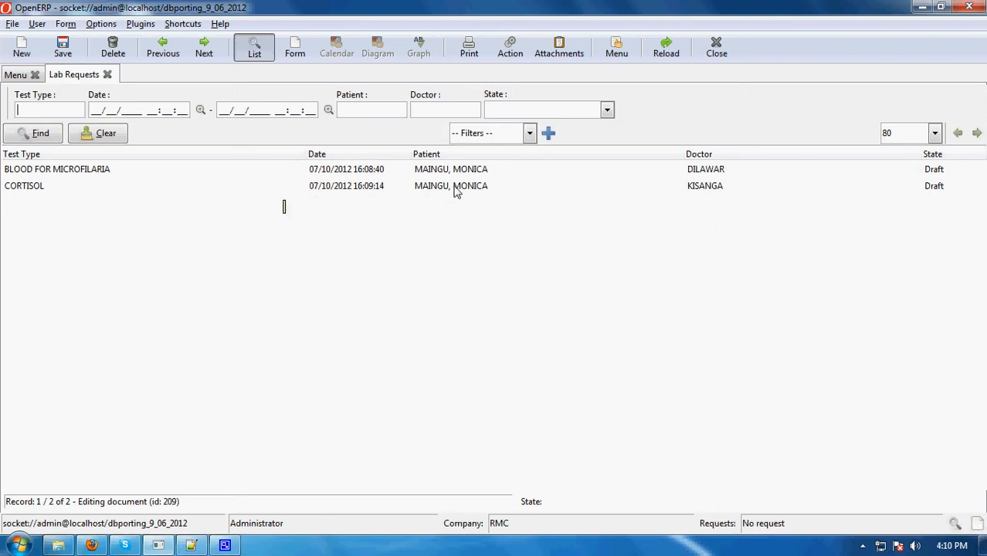
Step: Create a lab invoice from the BLOOD FOR MICROFILARIA and CORTISOL draft requests together, and select the draft invoice
{"action": "left_click", "coordinate": [131, 195]}
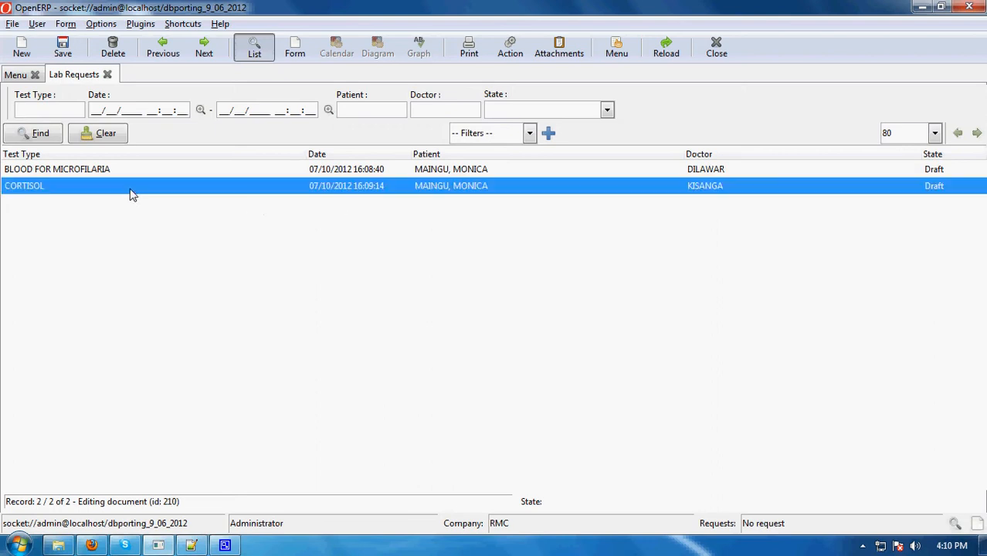
{"action": "left_click", "coordinate": [159, 169]}
{"action": "left_click", "coordinate": [176, 190]}
{"action": "left_click", "coordinate": [189, 174]}
{"action": "left_click", "coordinate": [290, 193]}
{"action": "left_click", "coordinate": [310, 172]}
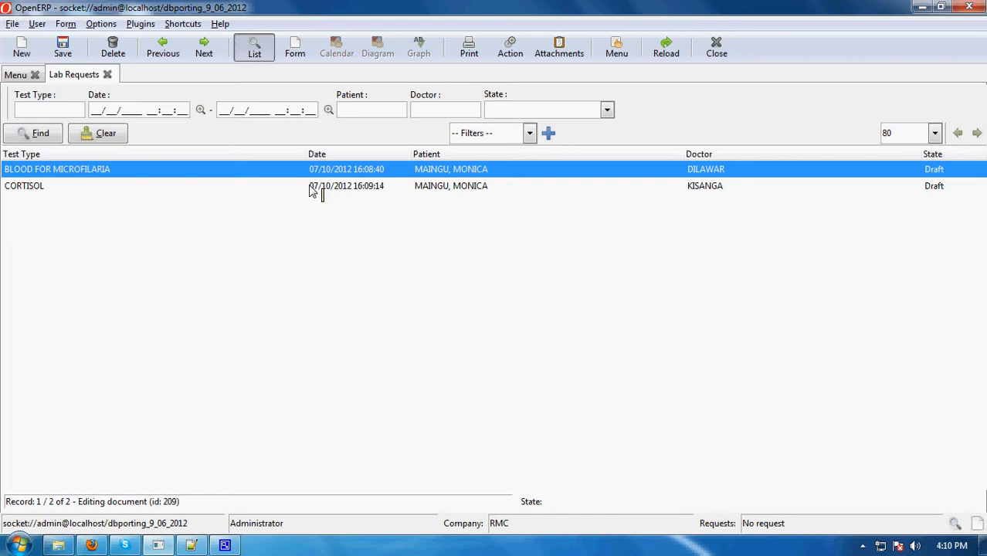
{"action": "left_click", "coordinate": [314, 191], "text": "shift"}
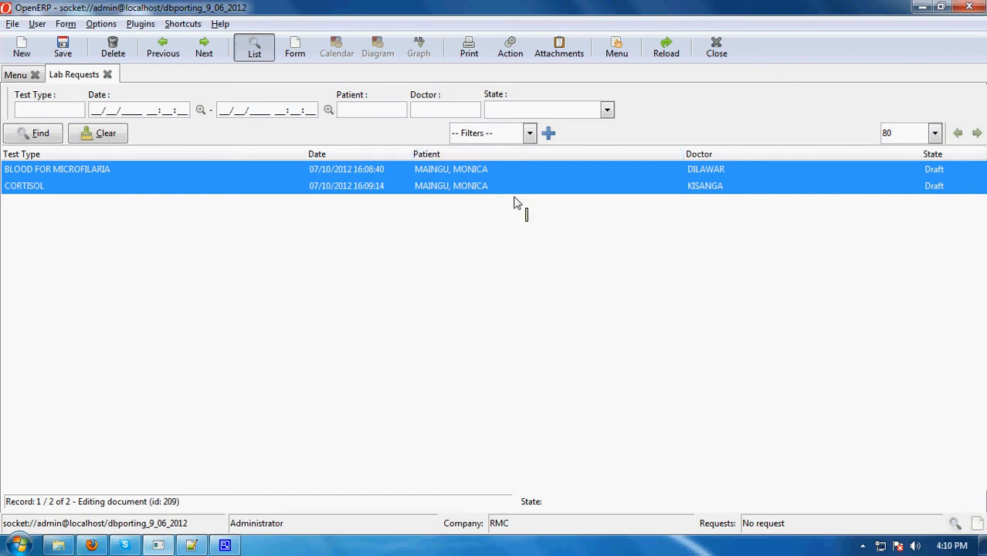
{"action": "left_click", "coordinate": [516, 42]}
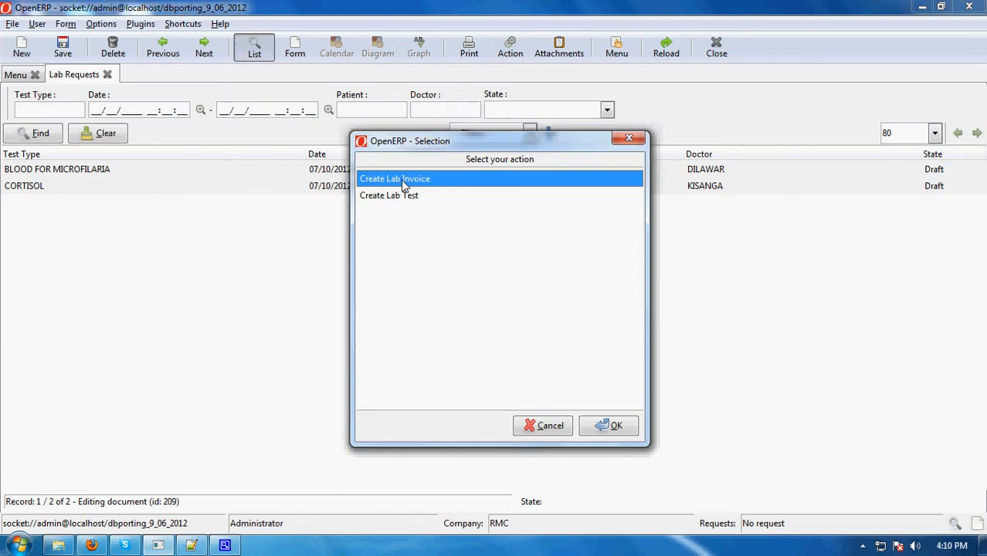
{"action": "double_click", "coordinate": [446, 181]}
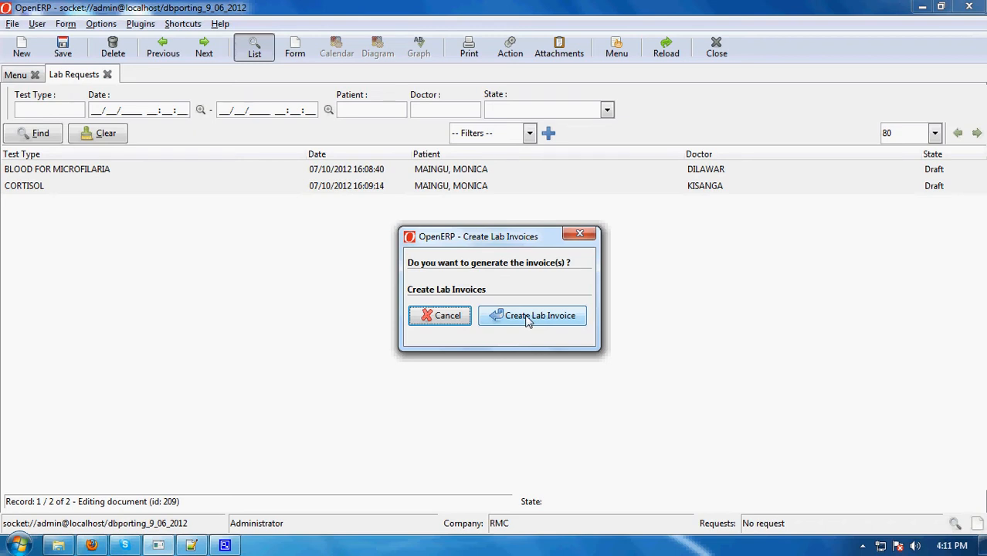
{"action": "left_click", "coordinate": [529, 321]}
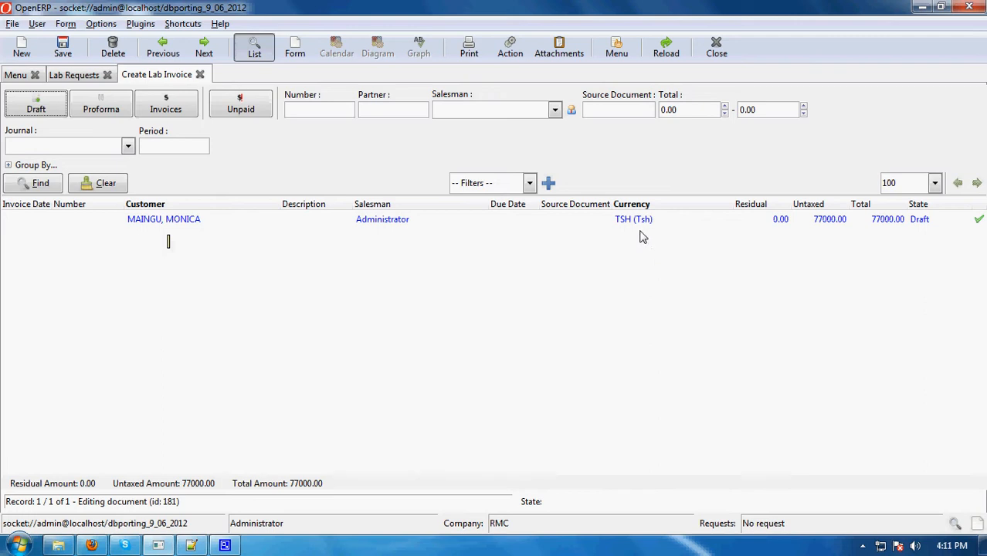
{"action": "left_click", "coordinate": [824, 224]}
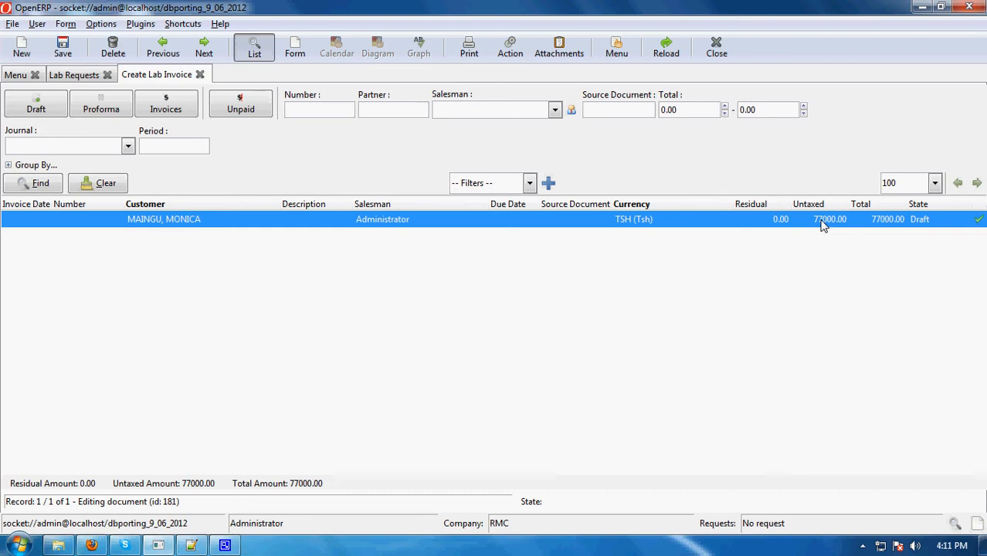
Step: Open the draft lab invoice and try to attach the second listed insurance claim, an NHIF one, as its claim info
{"action": "double_click", "coordinate": [824, 222]}
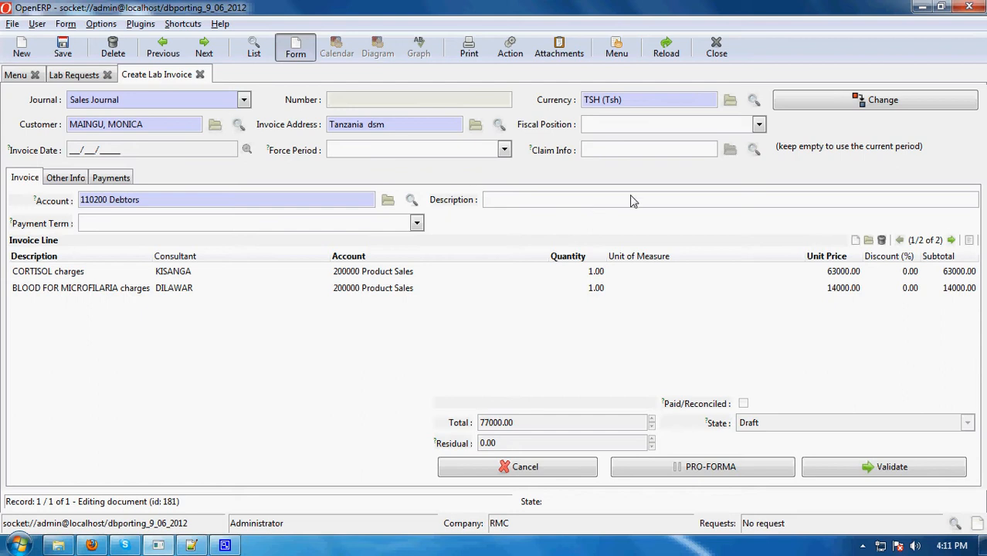
{"action": "left_click", "coordinate": [754, 152]}
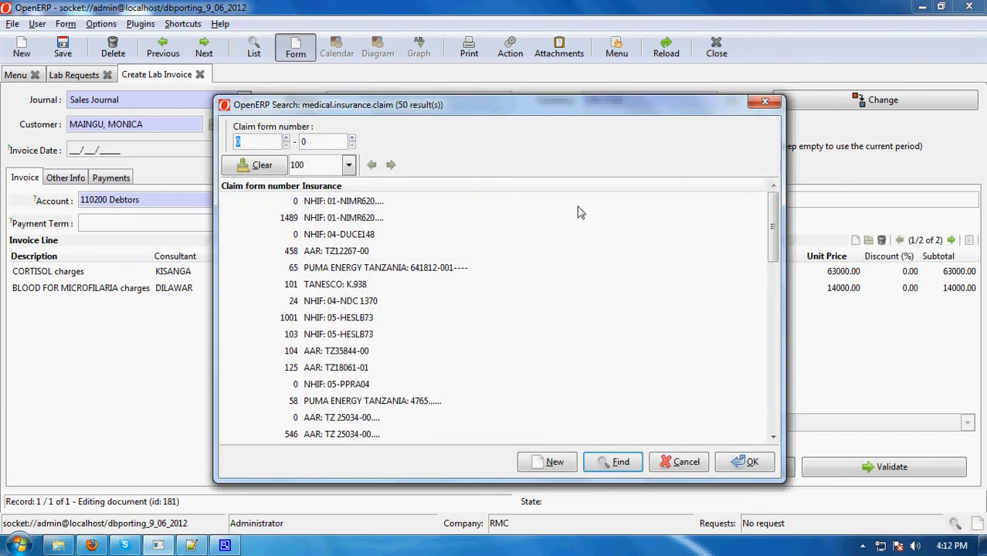
{"action": "left_click", "coordinate": [478, 219]}
{"action": "double_click", "coordinate": [476, 219]}
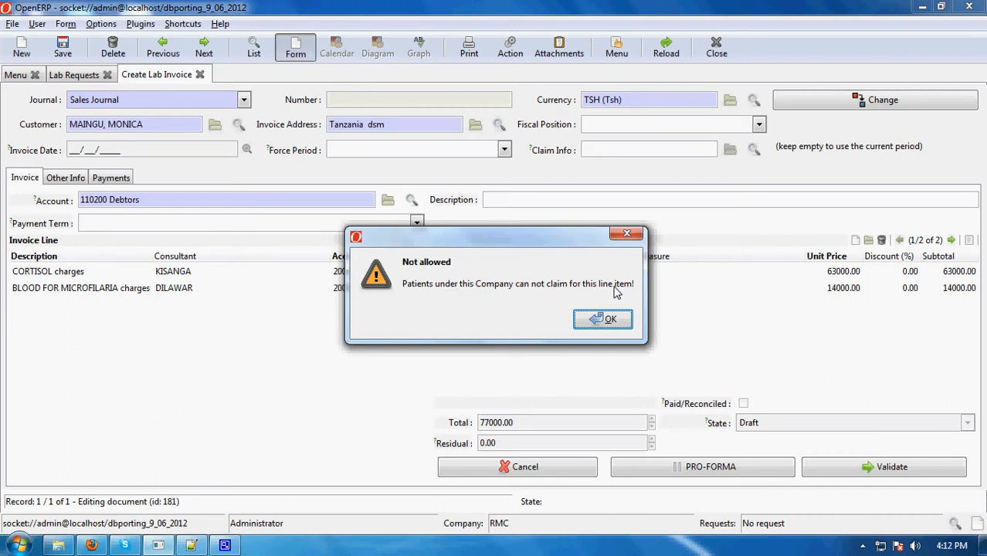
{"action": "left_click", "coordinate": [602, 320]}
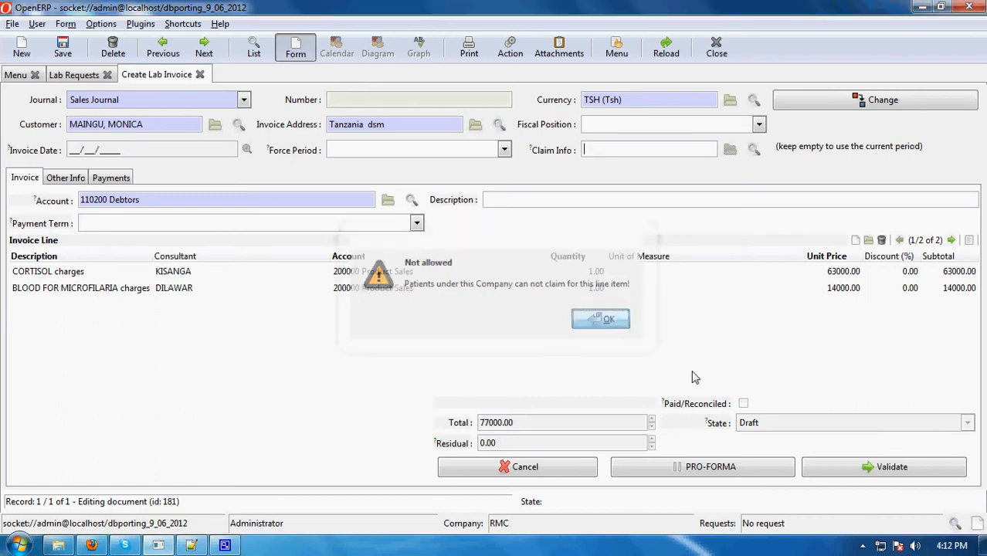
Step: Set the invoice's claim info to the fourth listed insurance claim, issued by AAR, and reload the invoice with the change saved
{"action": "left_click", "coordinate": [752, 150]}
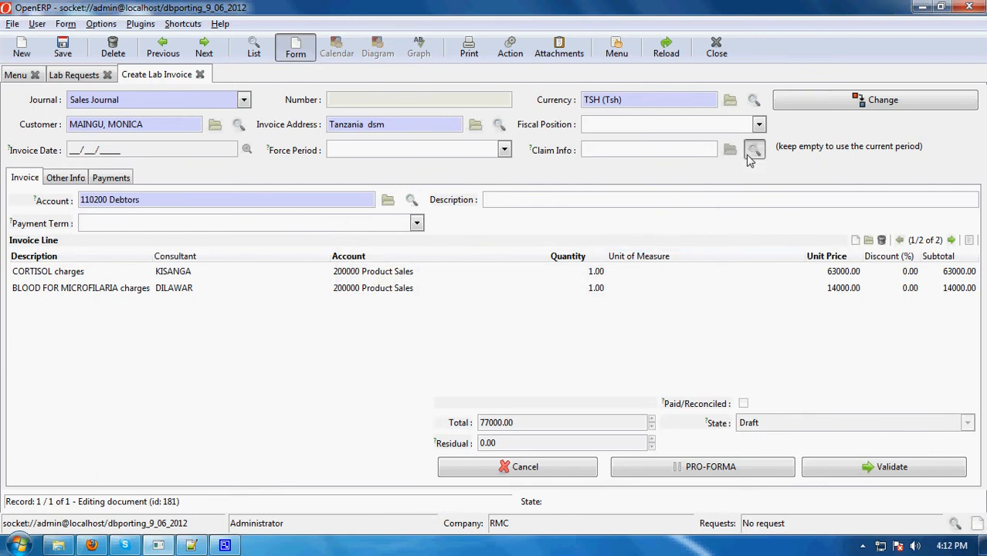
{"action": "double_click", "coordinate": [570, 254]}
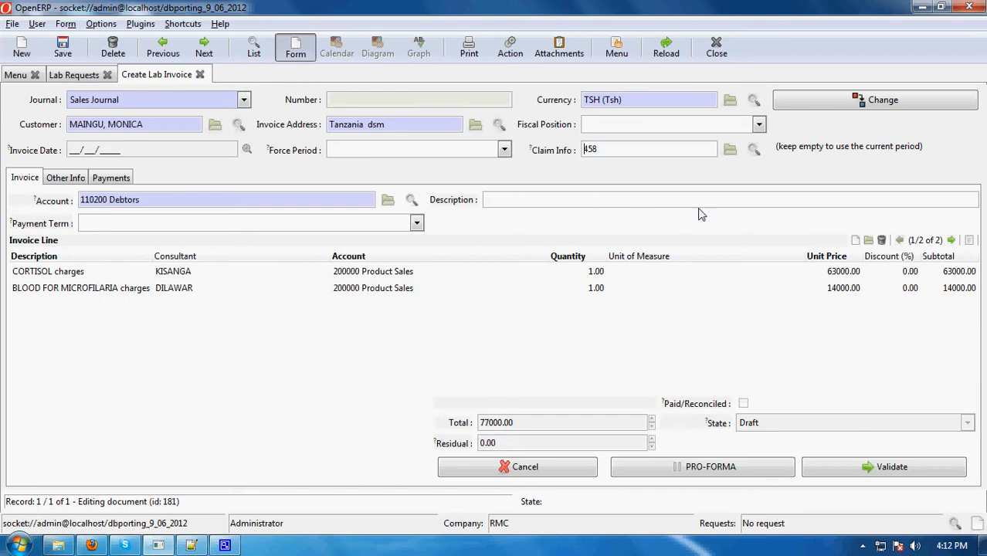
{"action": "left_click", "coordinate": [666, 48]}
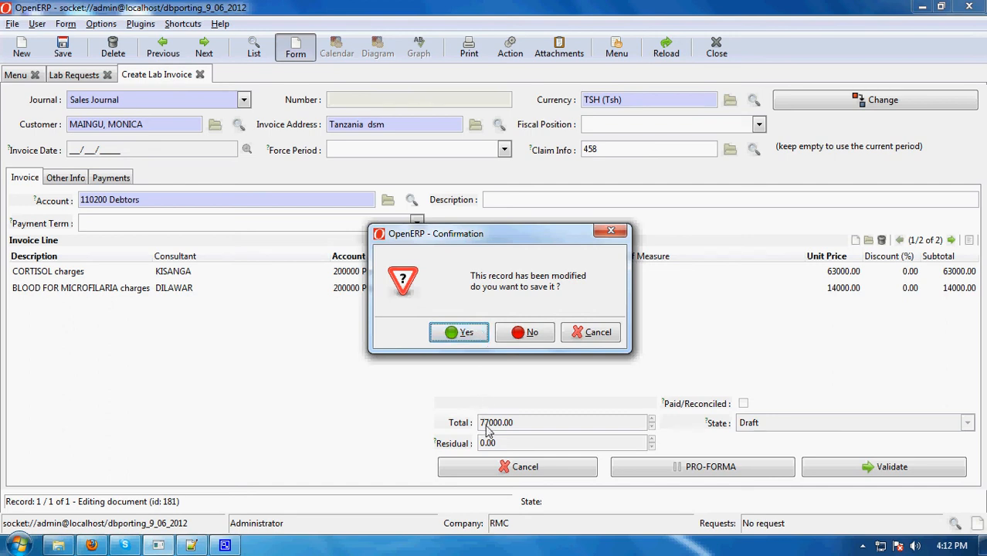
{"action": "left_click", "coordinate": [467, 337]}
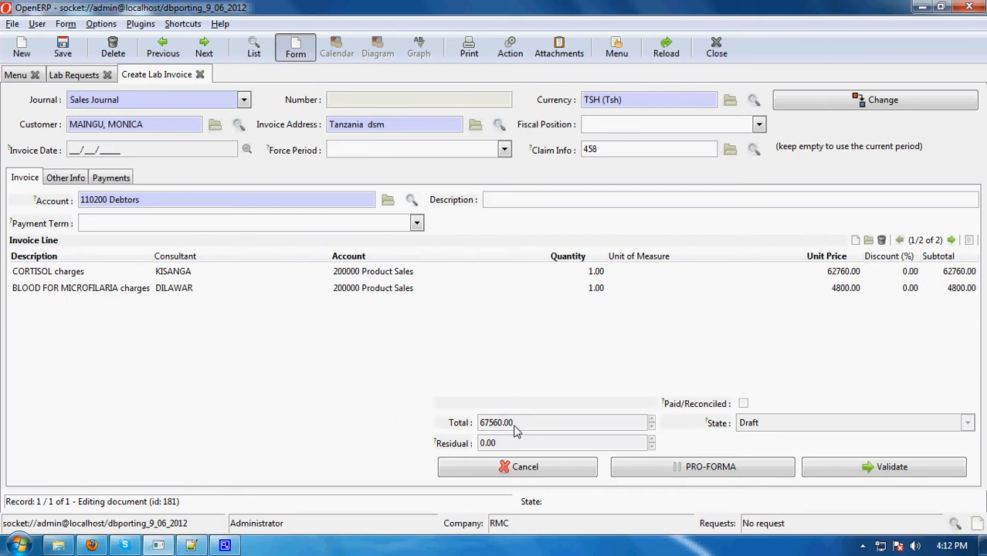
Step: Validate the lab invoice and review its printed version from the patient details down to the totals
{"action": "left_click", "coordinate": [883, 476]}
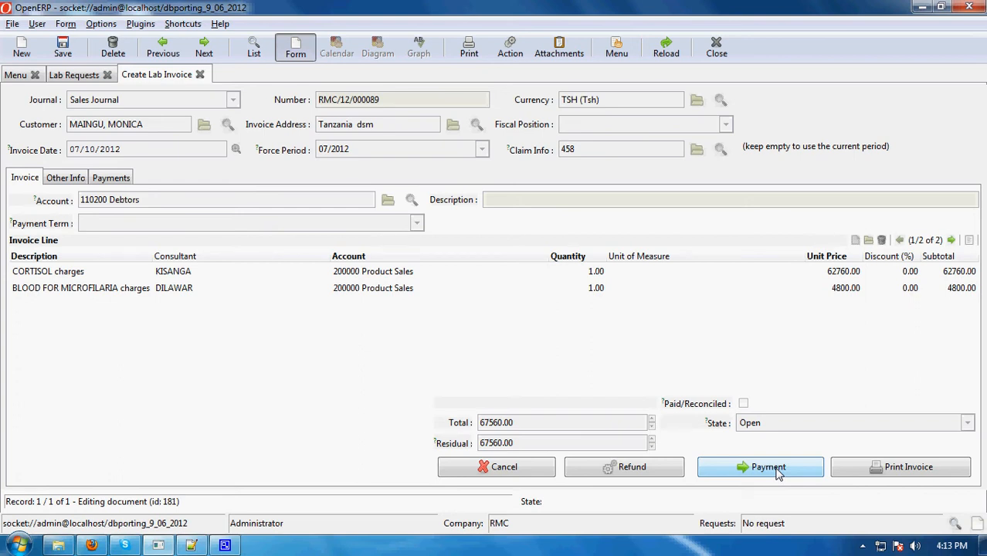
{"action": "left_click", "coordinate": [883, 473]}
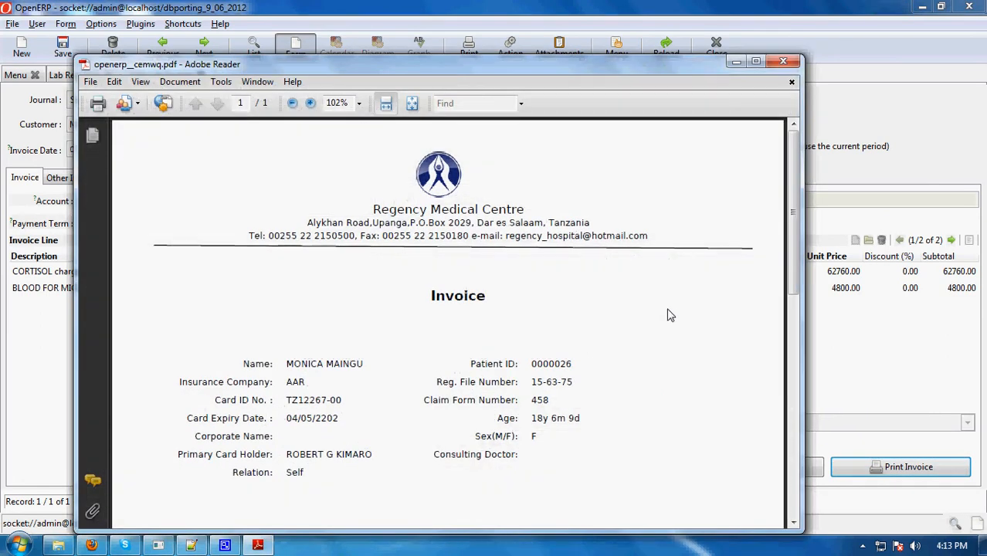
{"action": "left_click", "coordinate": [757, 61]}
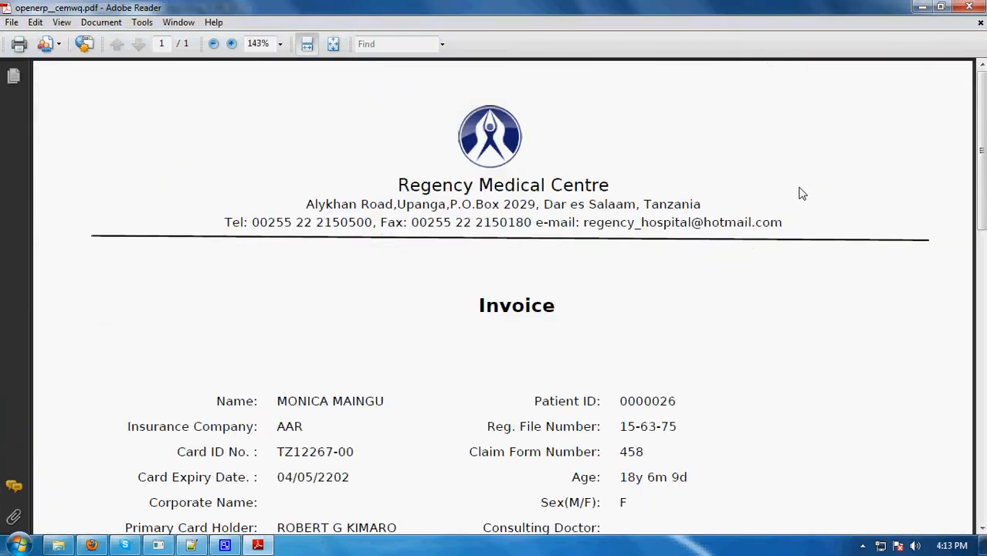
{"action": "scroll", "coordinate": [807, 191], "scroll_direction": "down", "scroll_amount": 3}
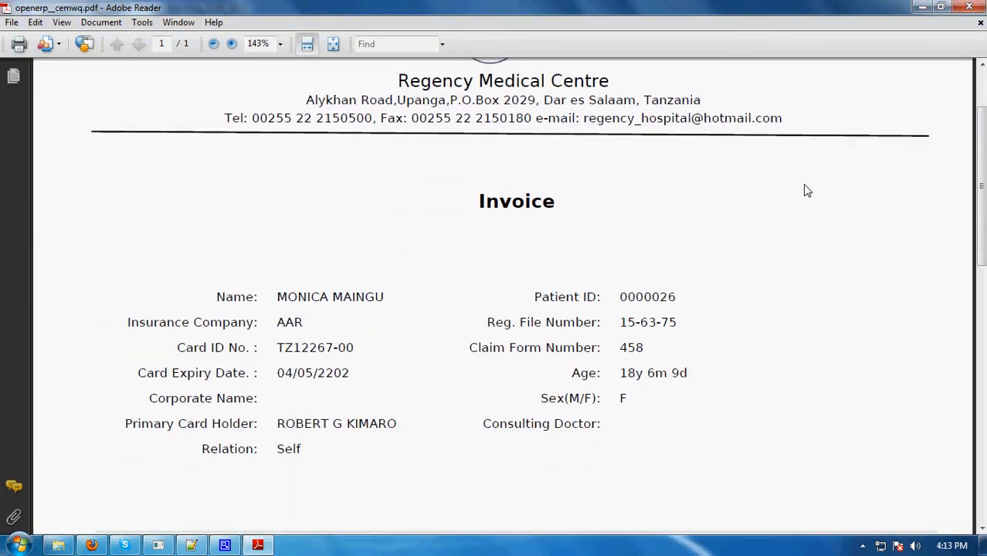
{"action": "scroll", "coordinate": [808, 191], "scroll_direction": "down", "scroll_amount": 5}
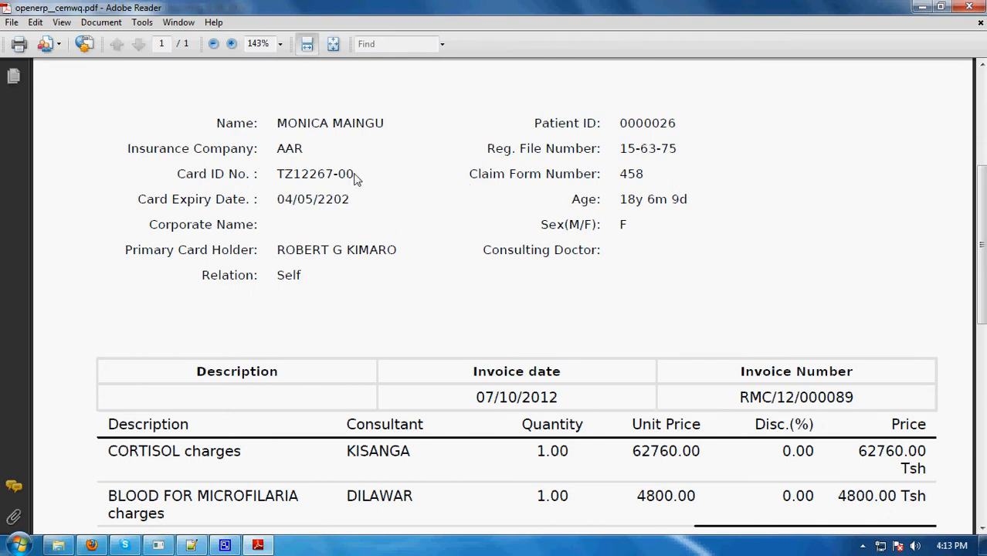
{"action": "scroll", "coordinate": [746, 172], "scroll_direction": "down", "scroll_amount": 2}
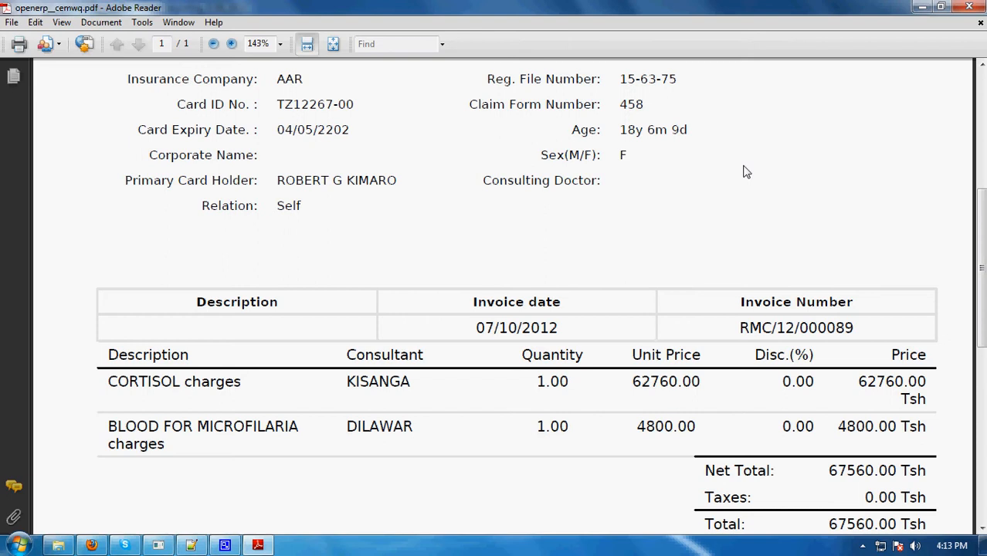
{"action": "scroll", "coordinate": [745, 172], "scroll_direction": "down", "scroll_amount": 2}
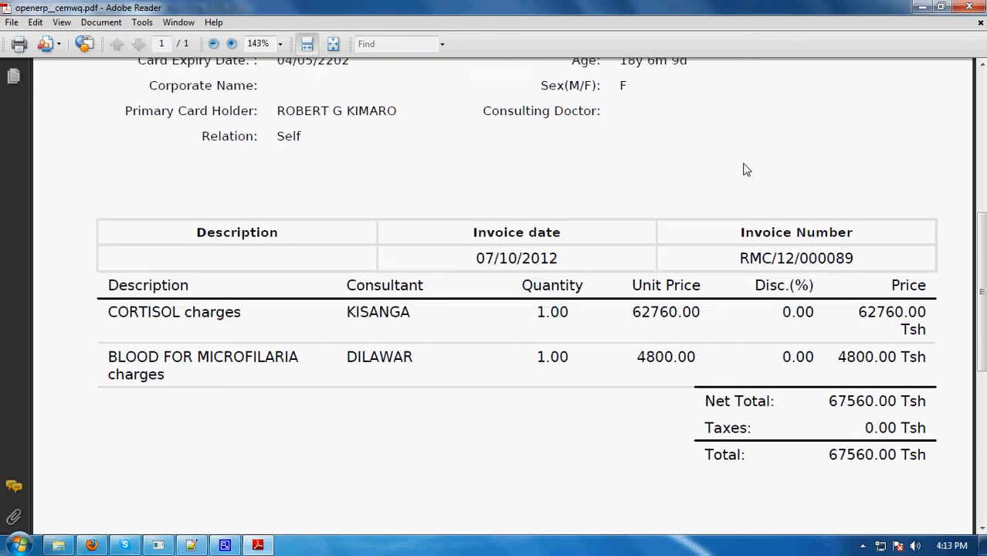
{"action": "left_click", "coordinate": [966, 7]}
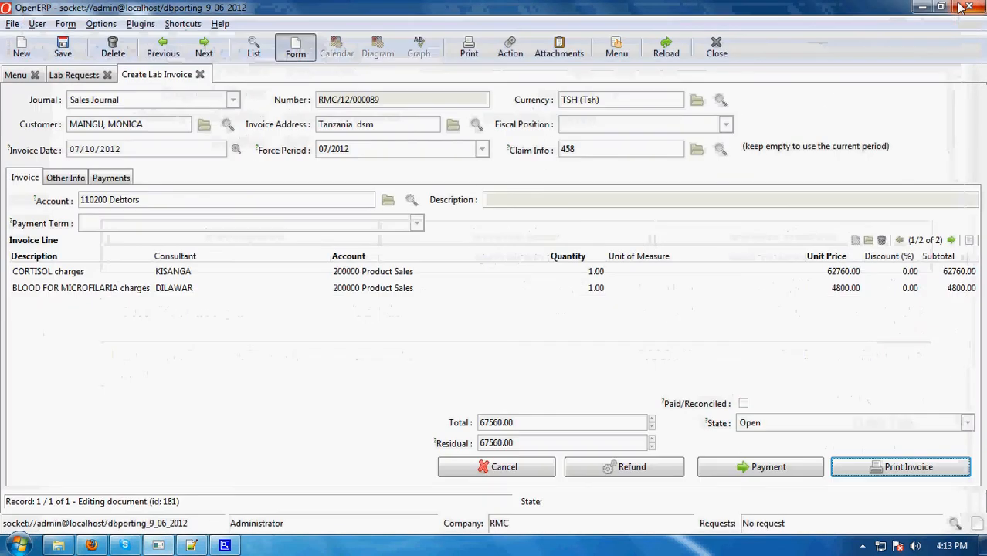
Step: Try to register a payment for the validated lab invoice
{"action": "left_click", "coordinate": [772, 468]}
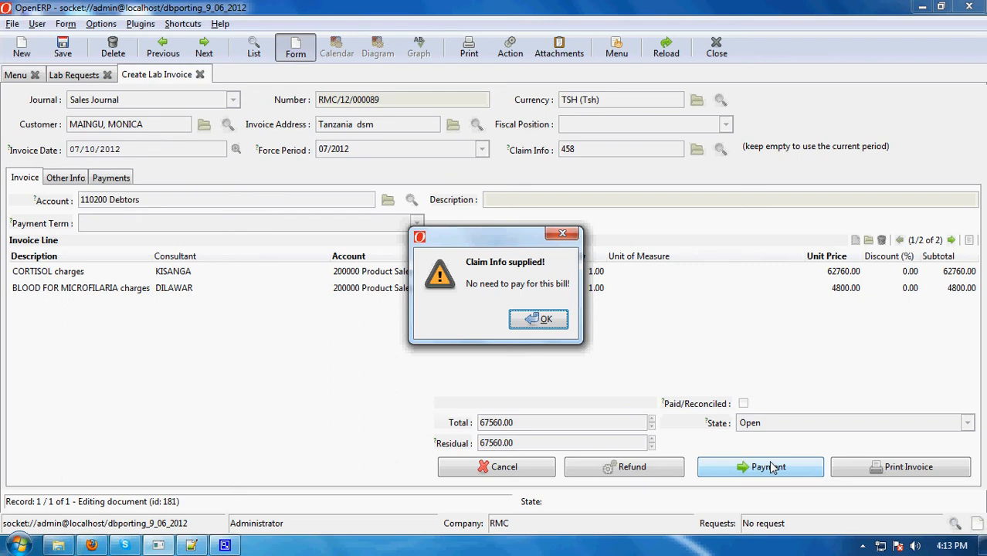
{"action": "left_click", "coordinate": [546, 320]}
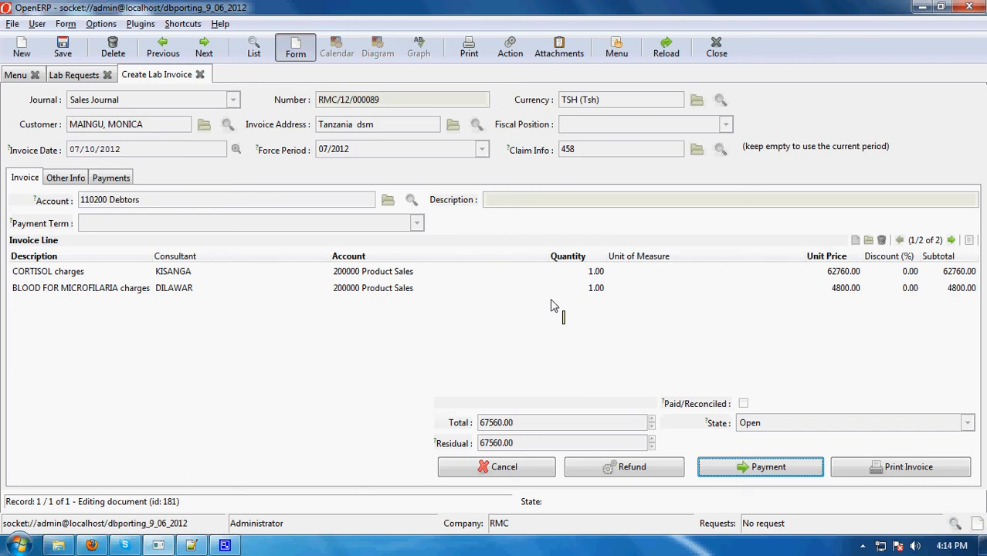
Step: Generate lab tests from the BLOOD FOR MICROFILARIA and CORTISOL draft requests together in the Lab Requests list
{"action": "left_click", "coordinate": [74, 75]}
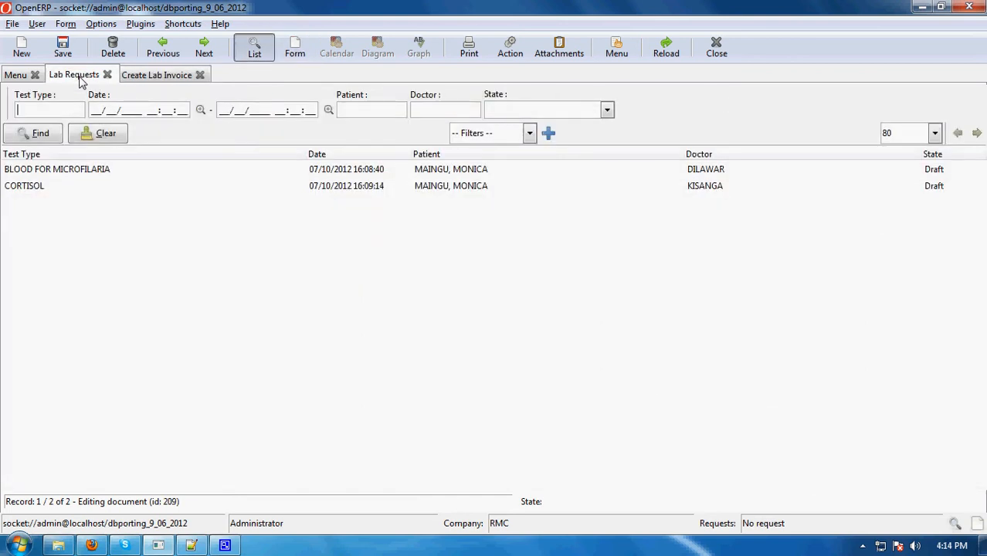
{"action": "left_click", "coordinate": [347, 177]}
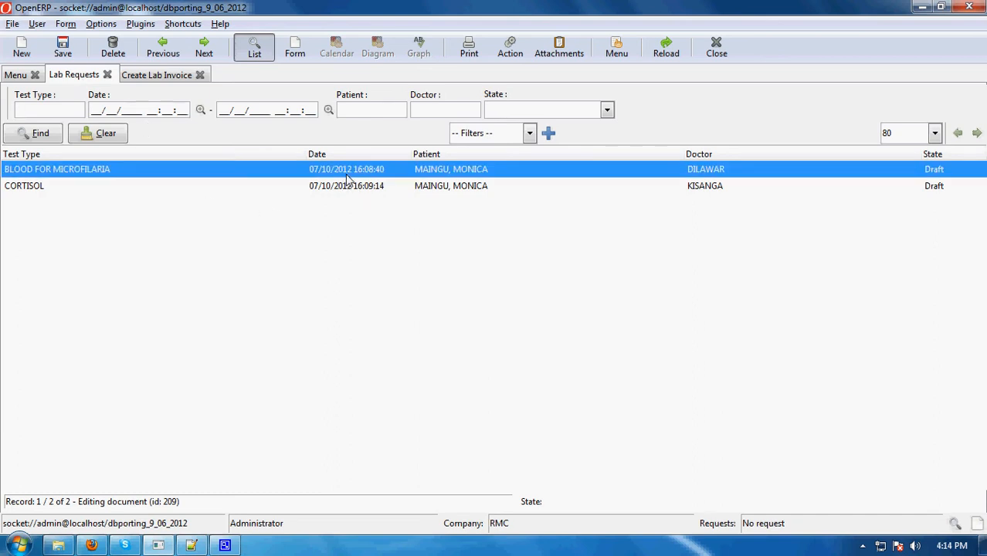
{"action": "left_click", "coordinate": [350, 189], "text": "ctrl"}
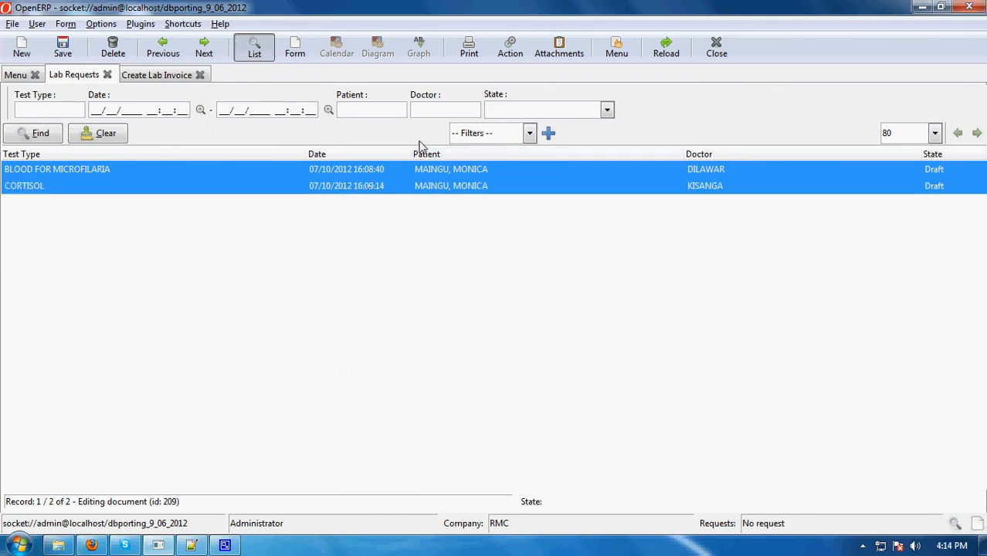
{"action": "left_click", "coordinate": [512, 52]}
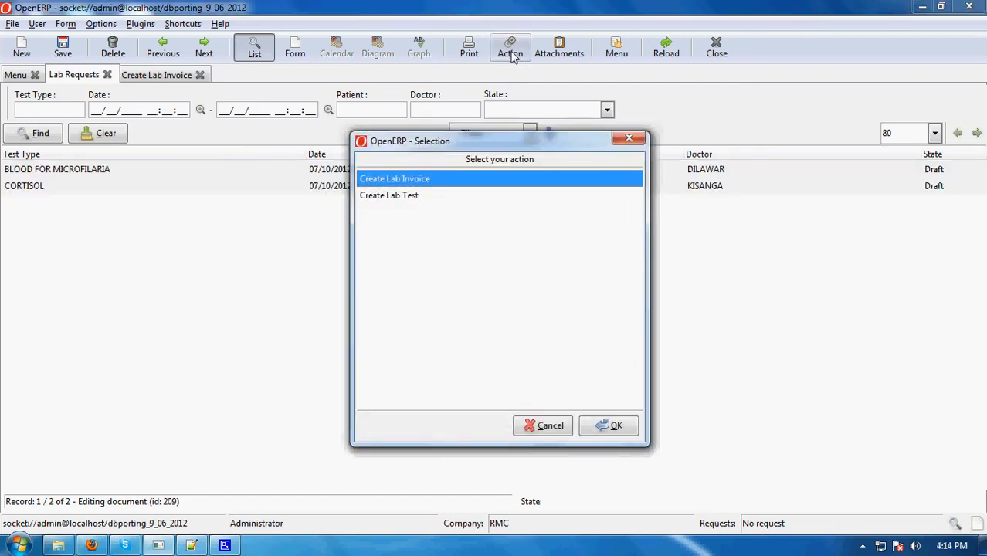
{"action": "left_click", "coordinate": [401, 196]}
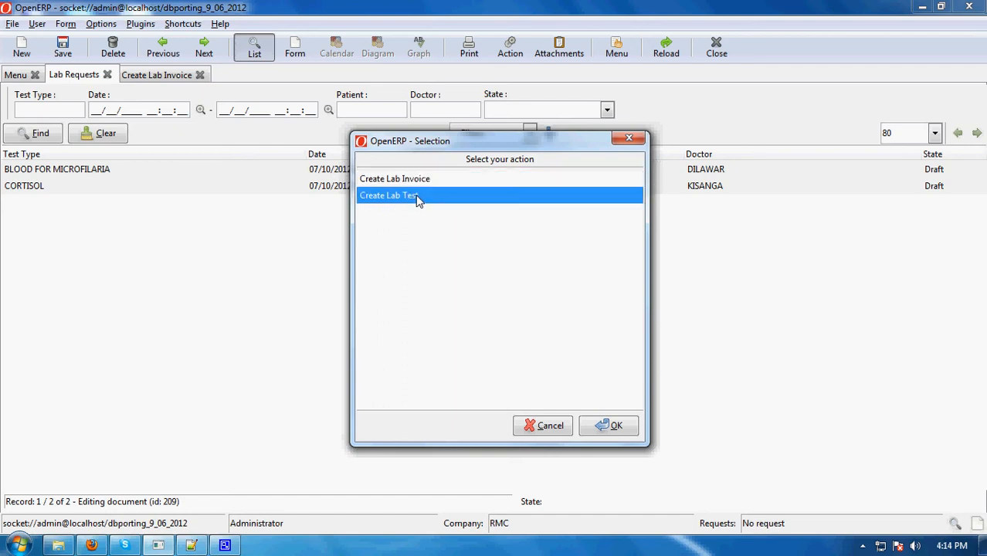
{"action": "left_click", "coordinate": [616, 426]}
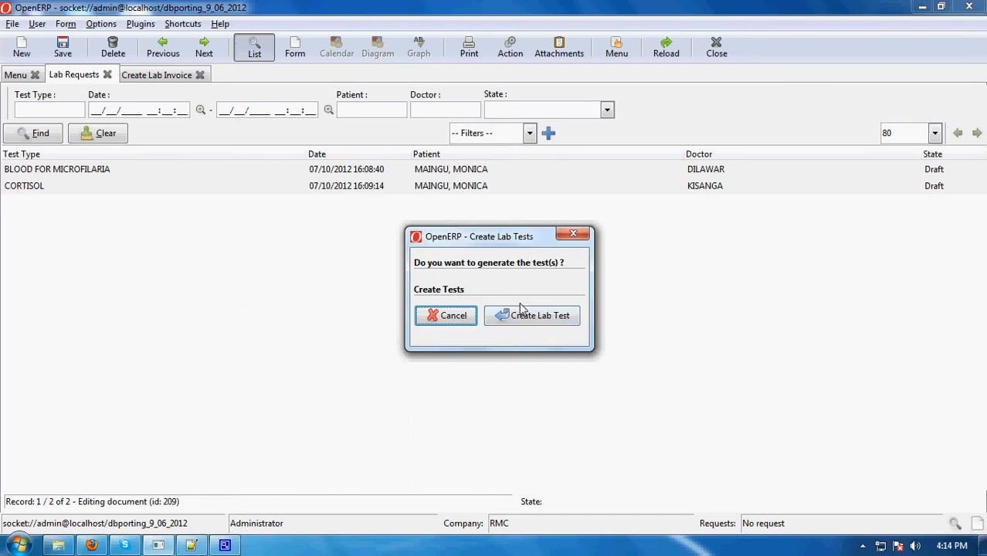
{"action": "left_click", "coordinate": [538, 323]}
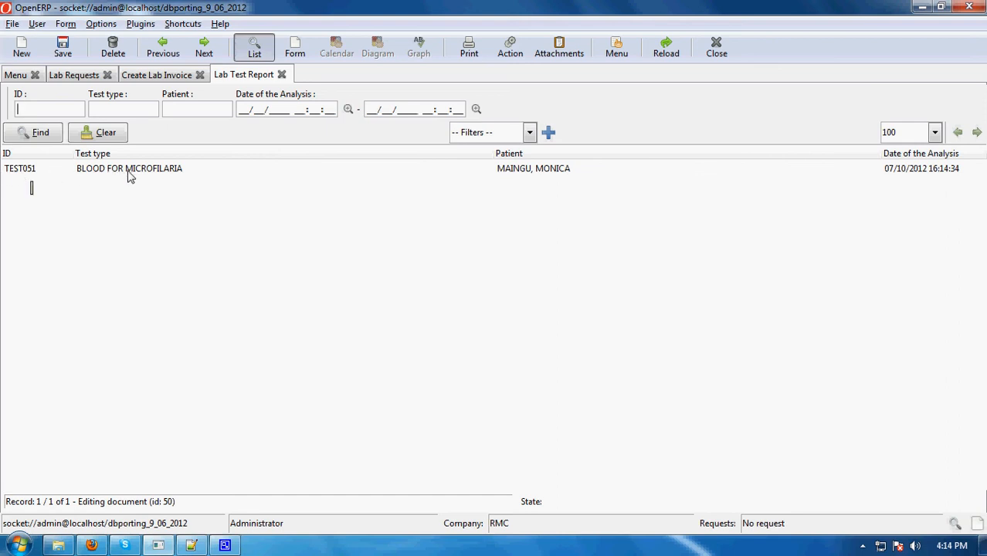
Step: Open the BLOOD FOR MICROFILARIA lab test report and set its specimen to EDTA BLOOD
{"action": "double_click", "coordinate": [532, 172]}
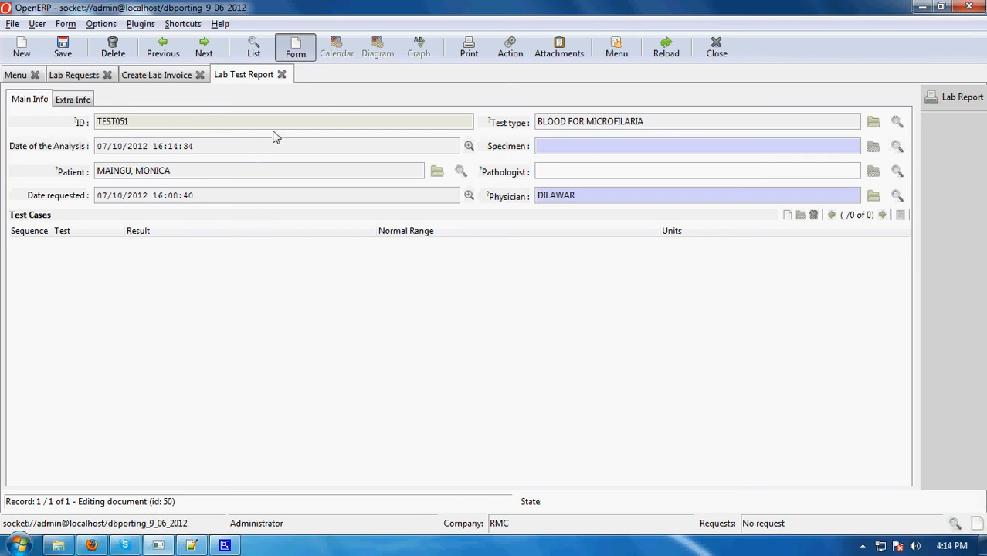
{"action": "mouse_move", "coordinate": [332, 151]}
{"action": "left_click", "coordinate": [897, 146]}
{"action": "left_click", "coordinate": [612, 255]}
{"action": "double_click", "coordinate": [612, 255]}
{"action": "left_click", "coordinate": [897, 146]}
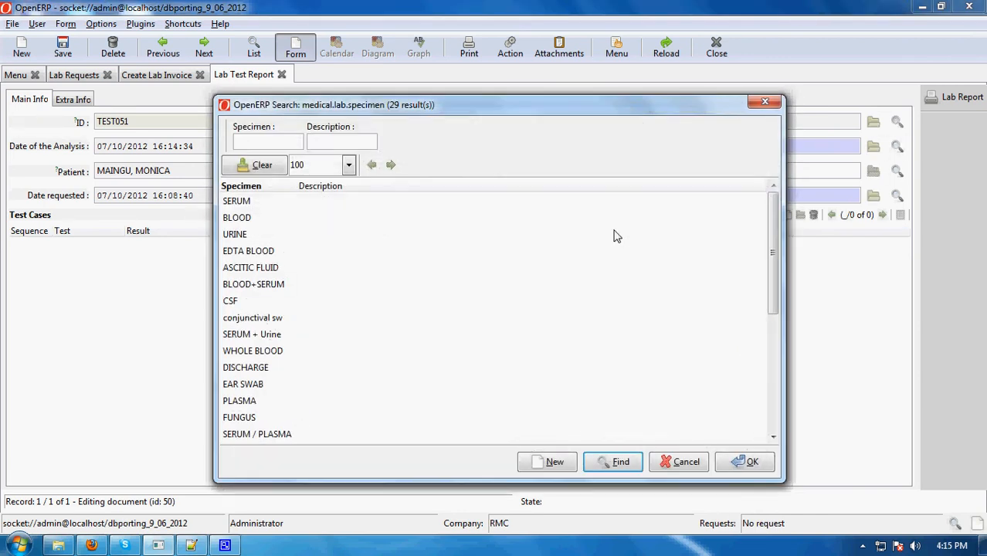
{"action": "scroll", "coordinate": [616, 235], "scroll_direction": "down", "scroll_amount": 5}
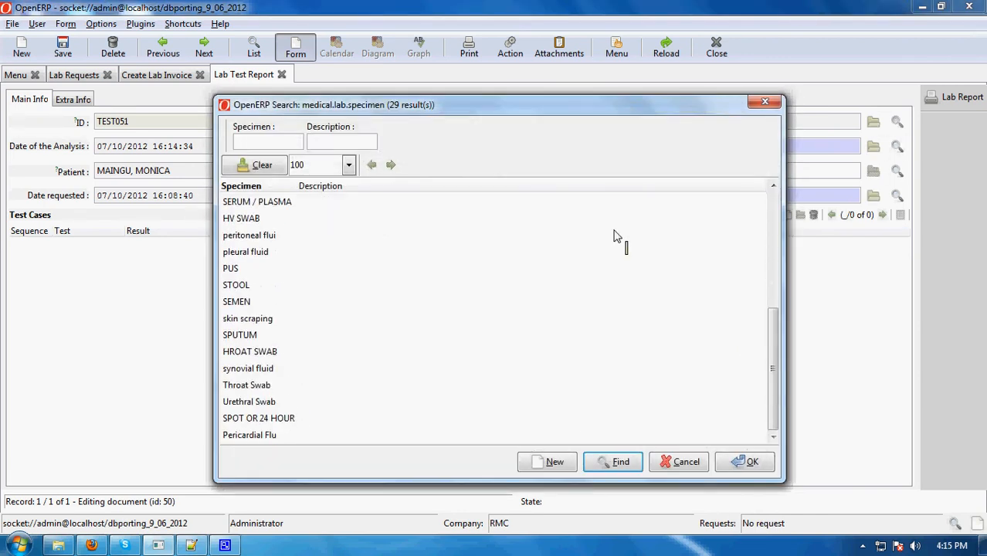
{"action": "left_click", "coordinate": [683, 462]}
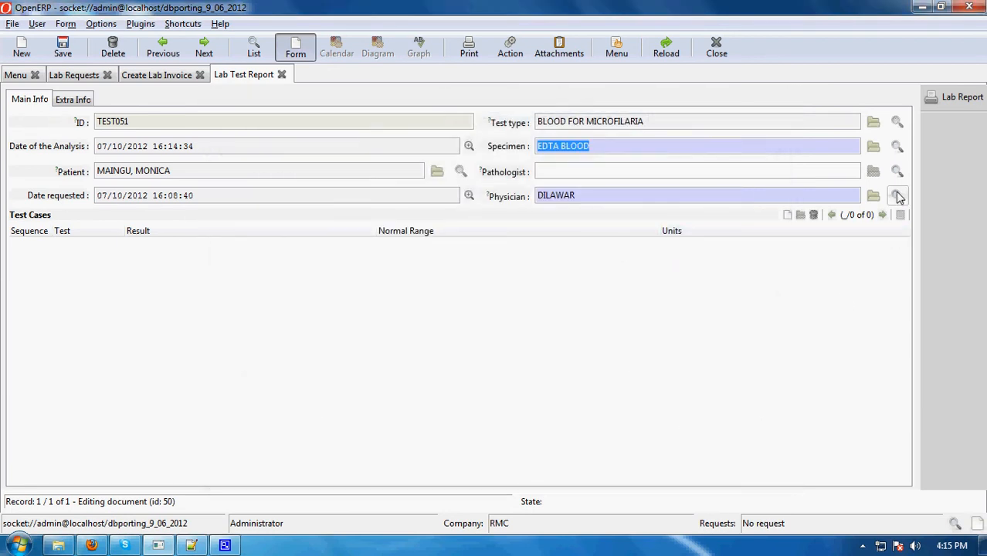
{"action": "left_click", "coordinate": [896, 173]}
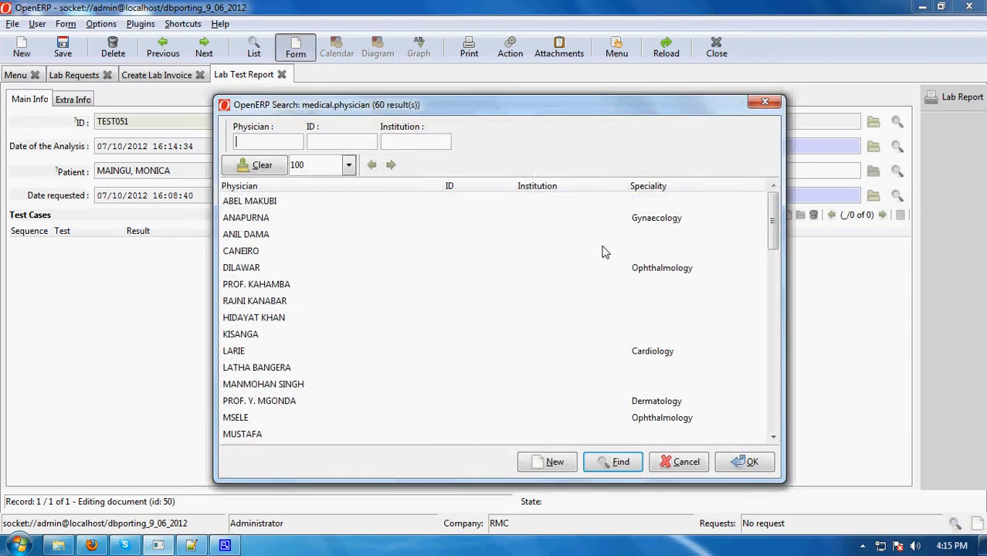
{"action": "scroll", "coordinate": [411, 209], "scroll_direction": "down", "scroll_amount": 4}
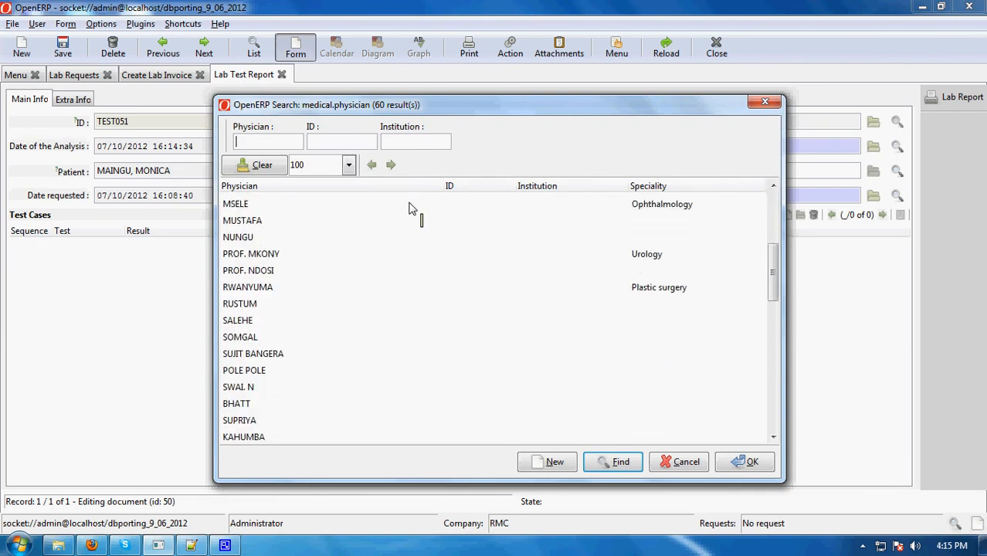
{"action": "scroll", "coordinate": [410, 209], "scroll_direction": "down", "scroll_amount": 3}
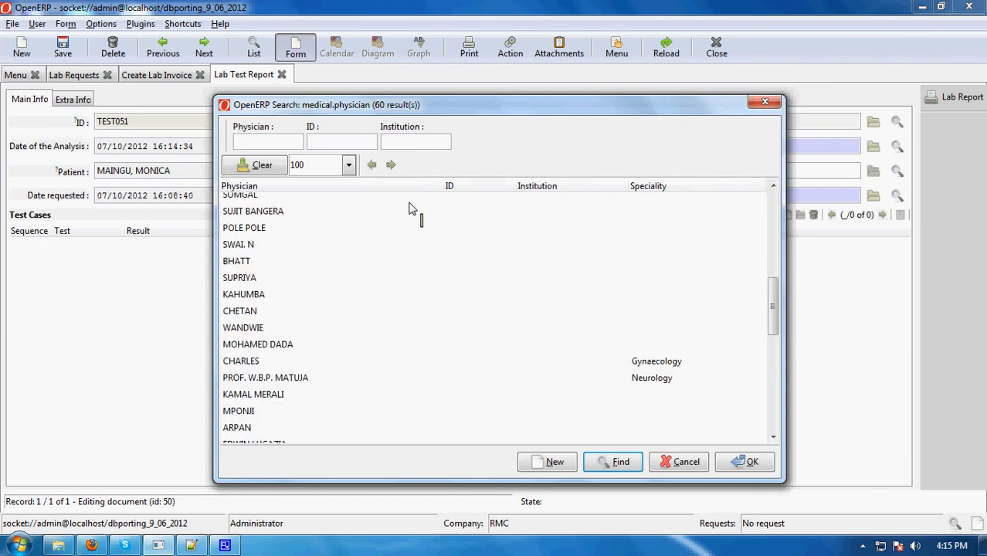
{"action": "left_click", "coordinate": [679, 464]}
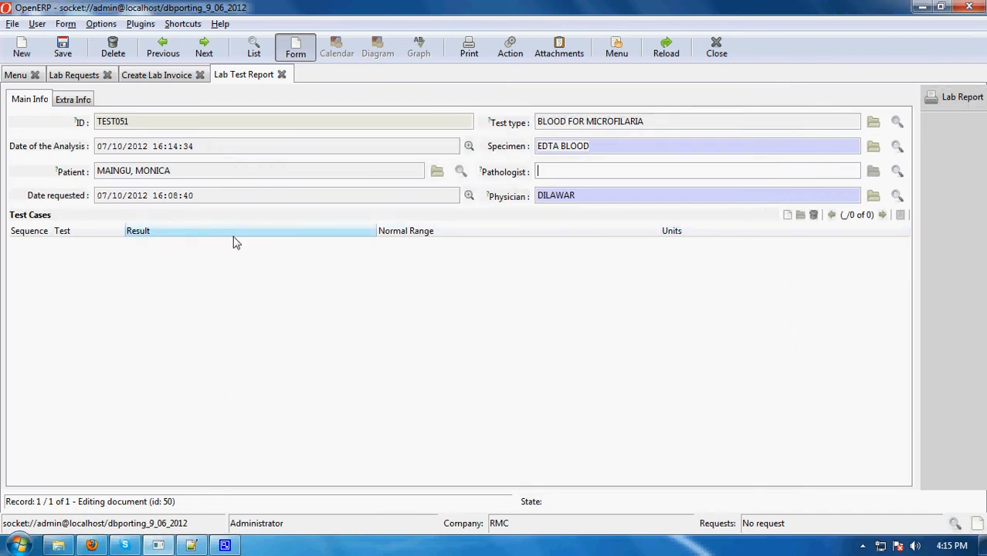
{"action": "left_click", "coordinate": [147, 249]}
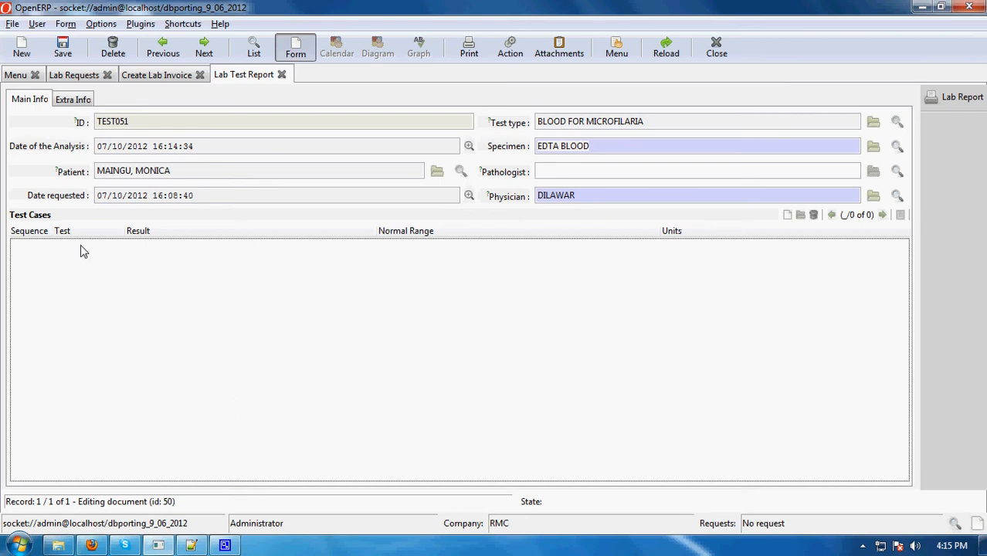
{"action": "left_click", "coordinate": [130, 237]}
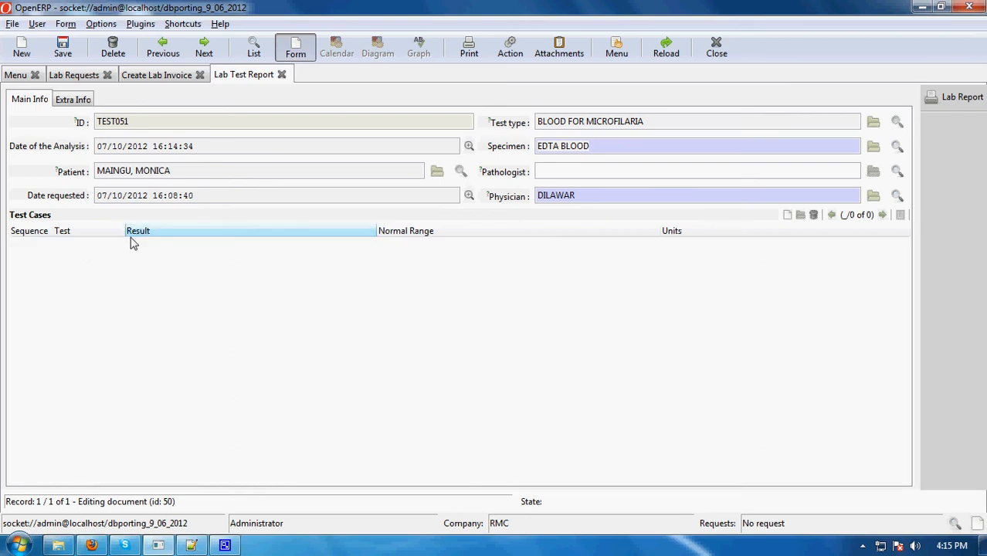
Step: Close the lab test report without saving its changes, and close the open lab invoice and lab requests
{"action": "left_click", "coordinate": [135, 248]}
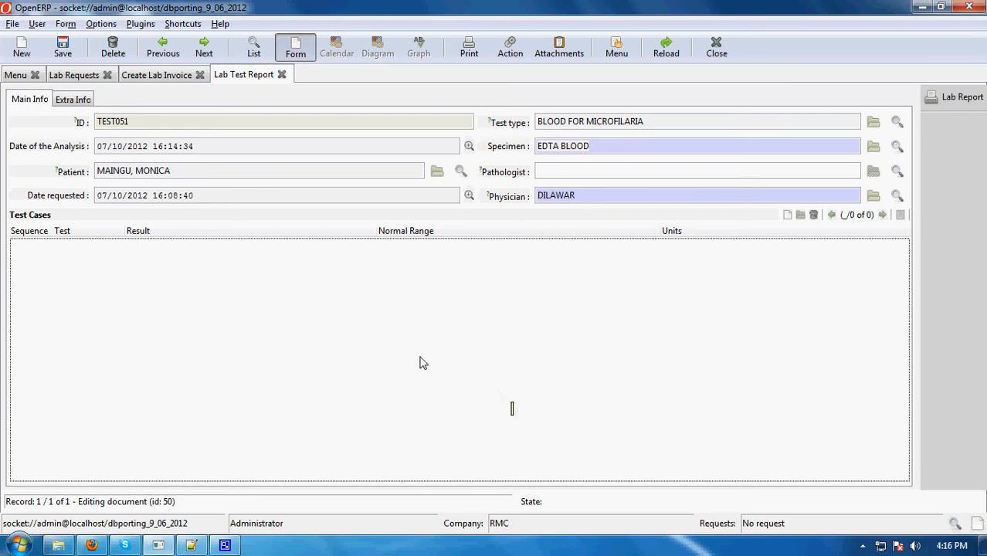
{"action": "left_click", "coordinate": [282, 74]}
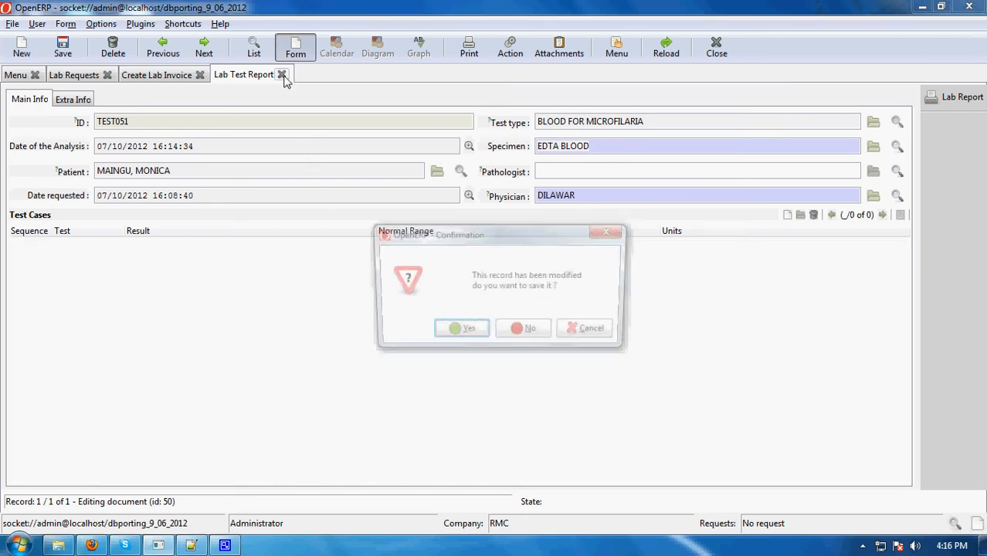
{"action": "left_click", "coordinate": [529, 332]}
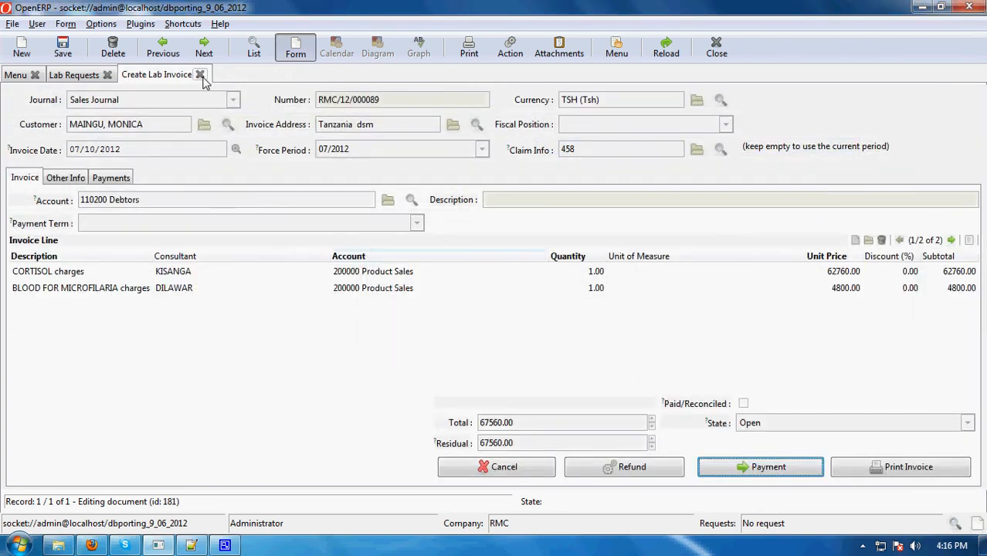
{"action": "left_click", "coordinate": [200, 75]}
{"action": "left_click", "coordinate": [108, 75]}
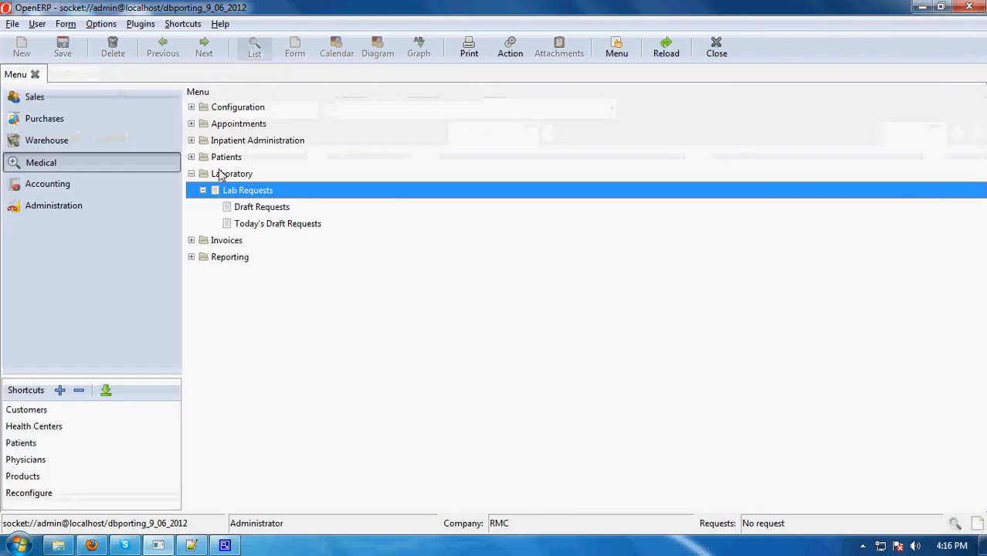
Step: Open the list of draft lab requests from the Laboratory section of the Medical module
{"action": "left_click", "coordinate": [89, 162]}
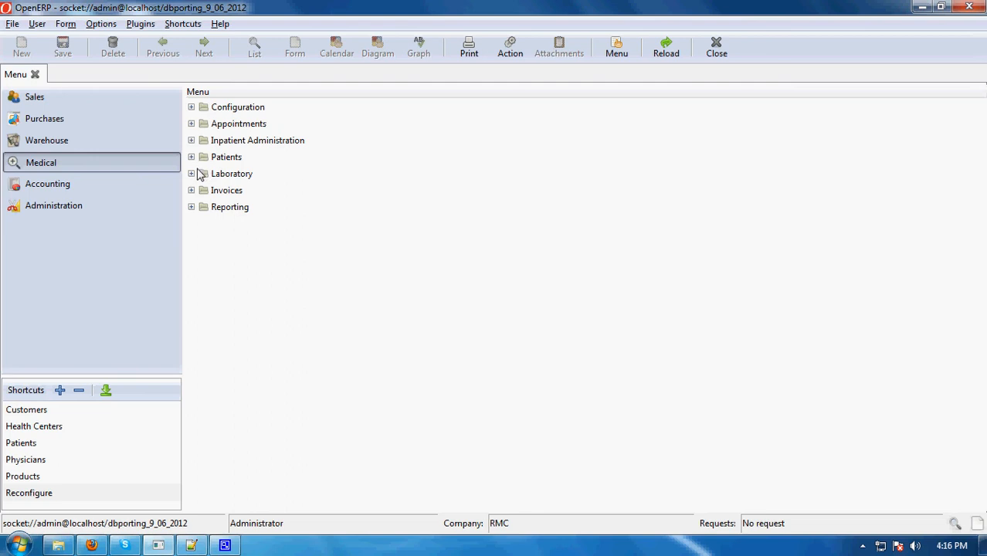
{"action": "left_click", "coordinate": [192, 174]}
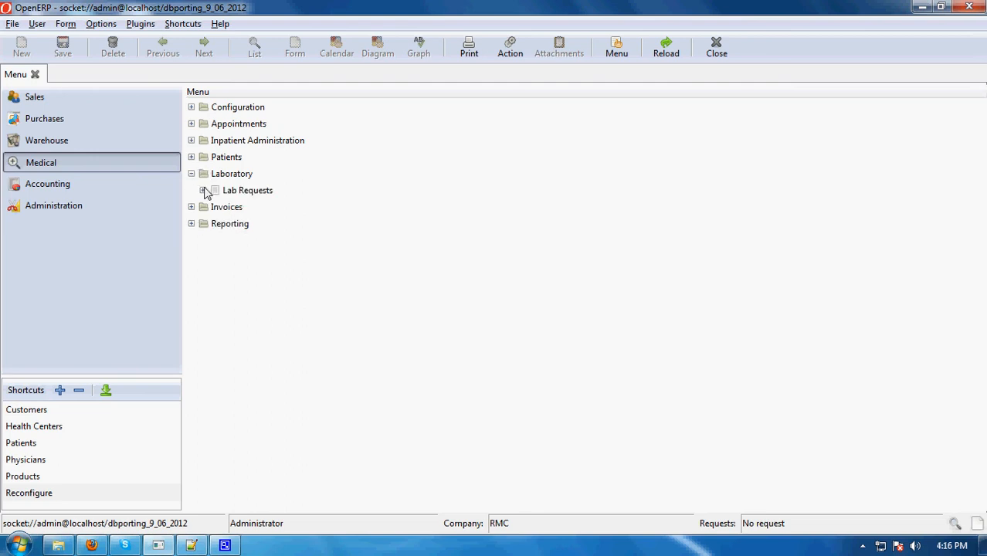
{"action": "left_click", "coordinate": [204, 191]}
{"action": "double_click", "coordinate": [250, 210]}
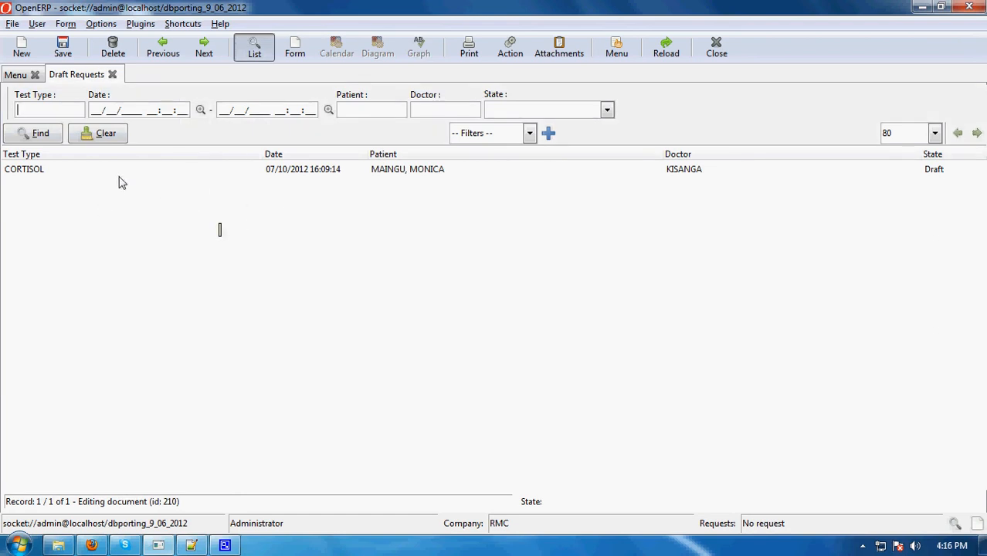
Step: Create a new lab request with test type BIOPSY(HISTOLOGY), choosing the patient and the requesting doctor
{"action": "left_click", "coordinate": [19, 48]}
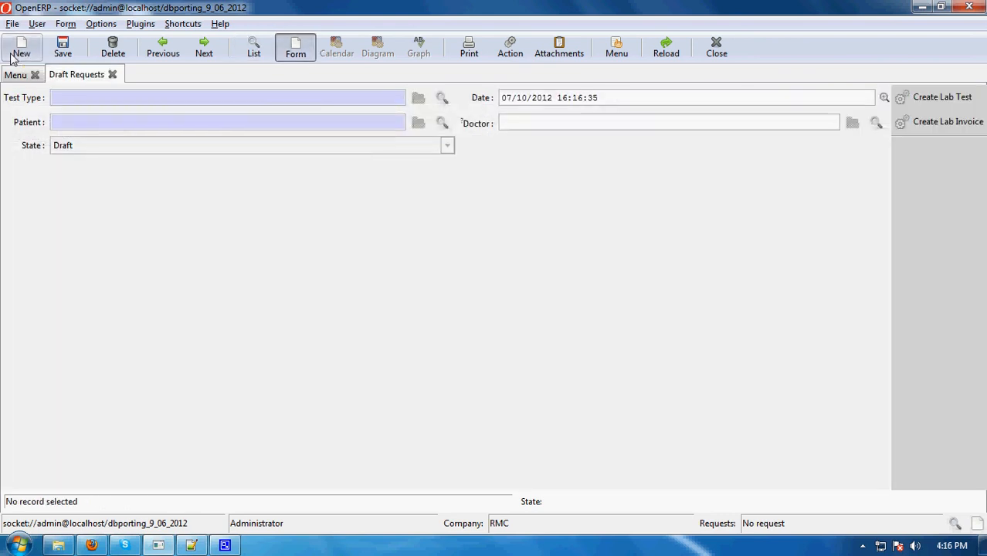
{"action": "left_click", "coordinate": [442, 98]}
{"action": "double_click", "coordinate": [380, 222]}
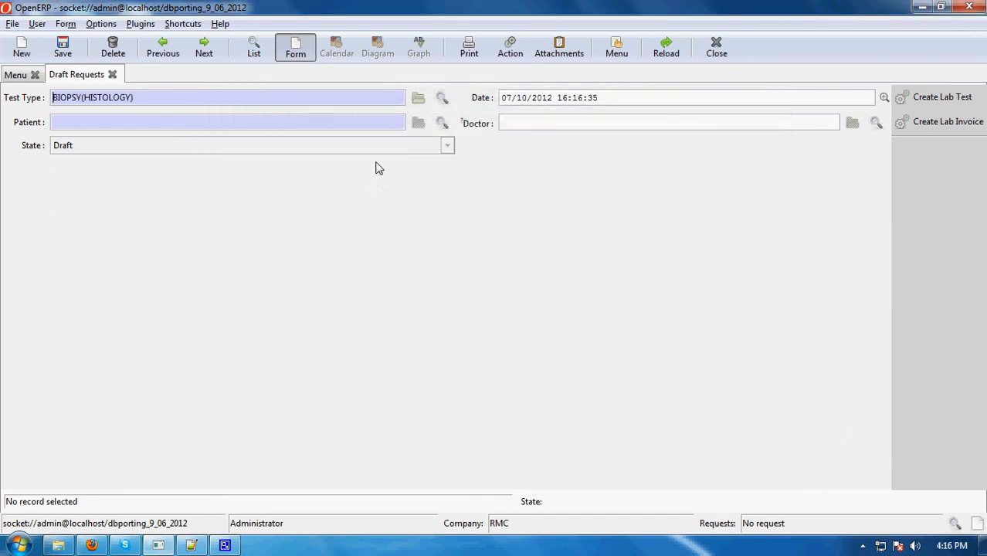
{"action": "left_click", "coordinate": [442, 123]}
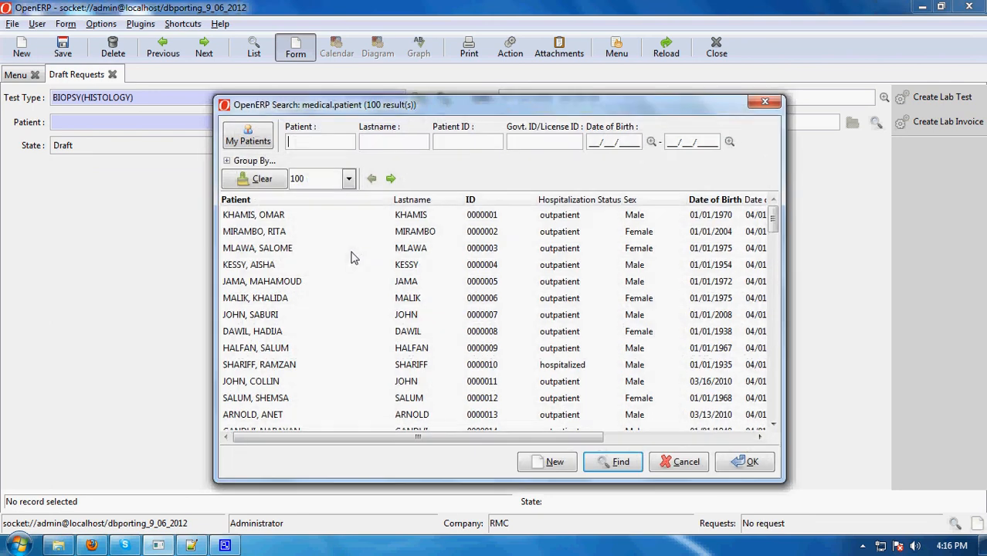
{"action": "scroll", "coordinate": [346, 254], "scroll_direction": "down", "scroll_amount": 5}
{"action": "double_click", "coordinate": [345, 267]}
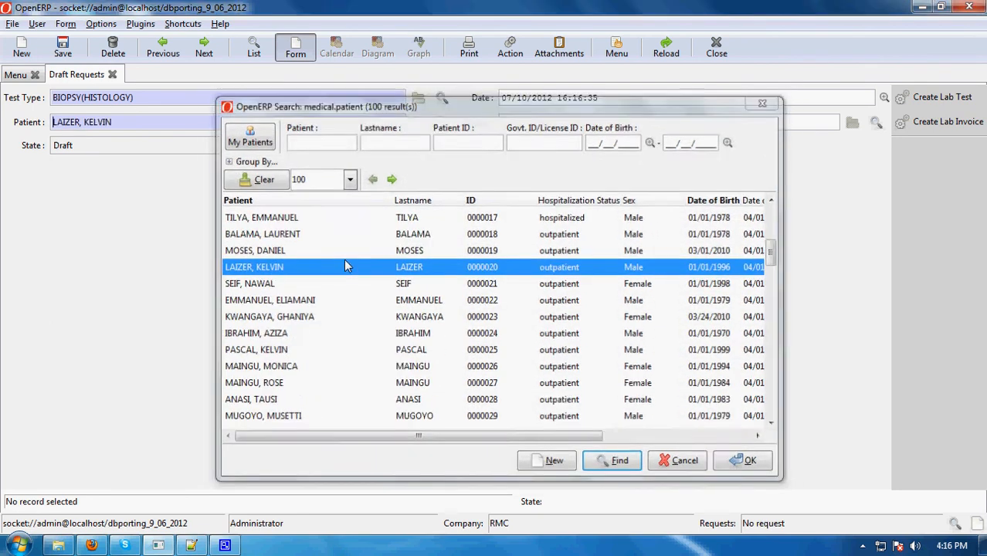
{"action": "left_click", "coordinate": [876, 123]}
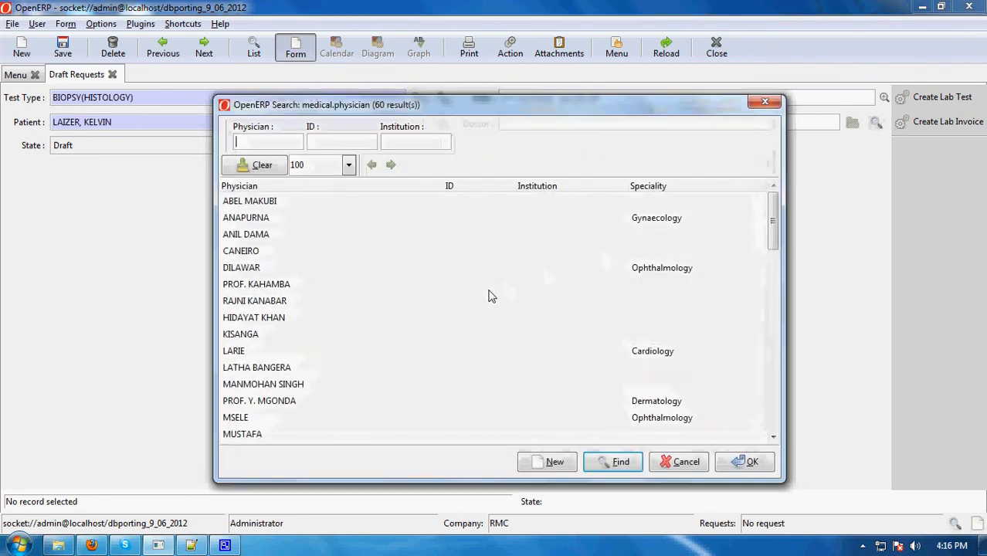
{"action": "double_click", "coordinate": [489, 288]}
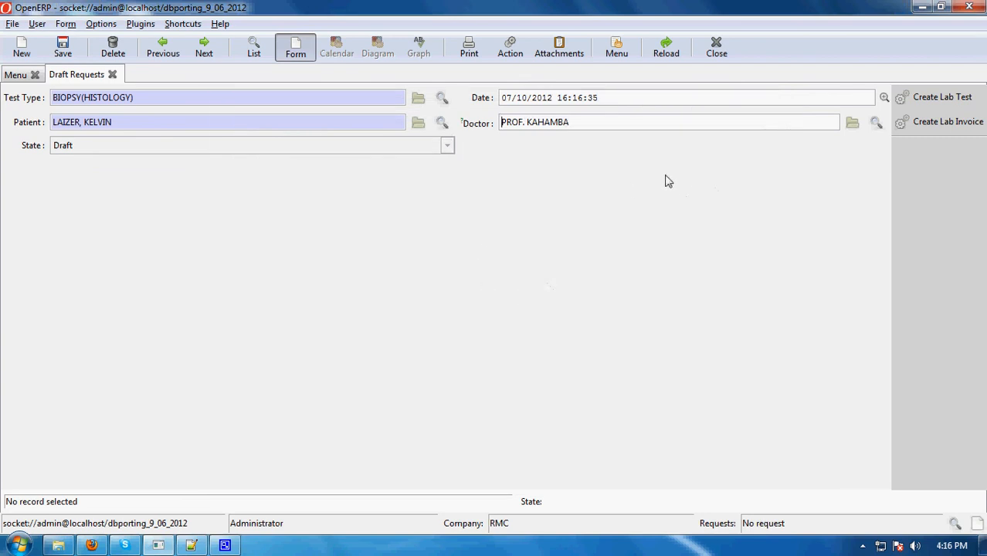
Step: Generate the lab invoice from the BIOPSY(HISTOLOGY) request and validate it
{"action": "left_click", "coordinate": [930, 122]}
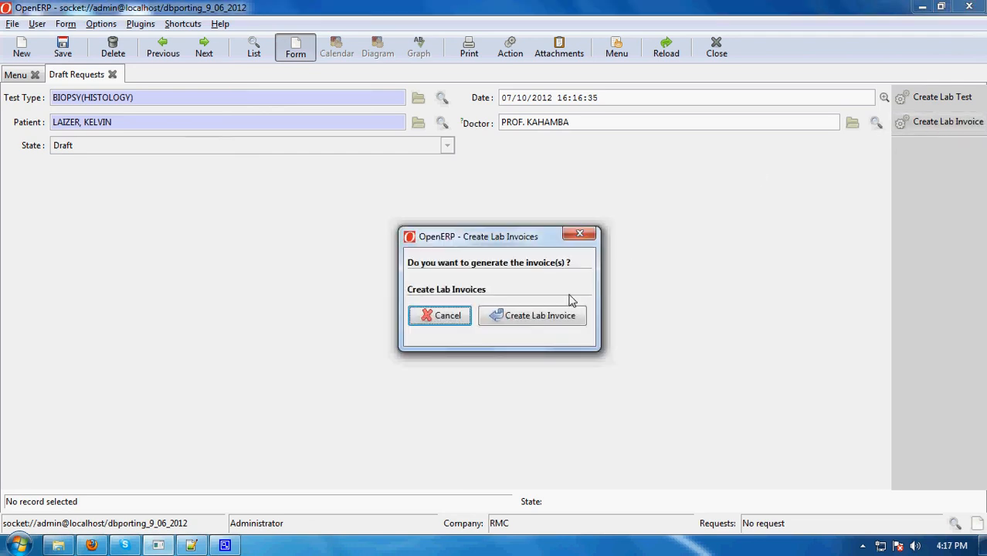
{"action": "left_click", "coordinate": [554, 323]}
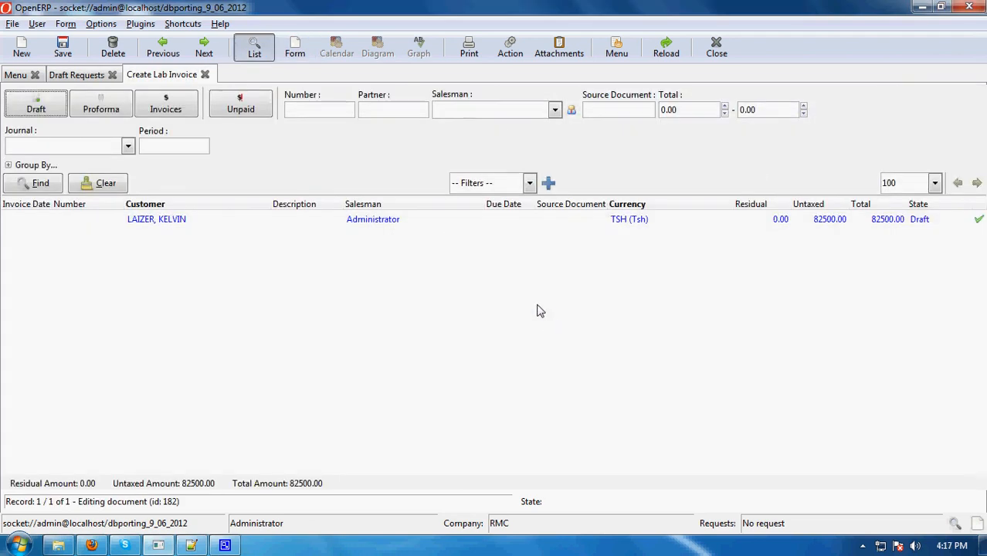
{"action": "double_click", "coordinate": [398, 218]}
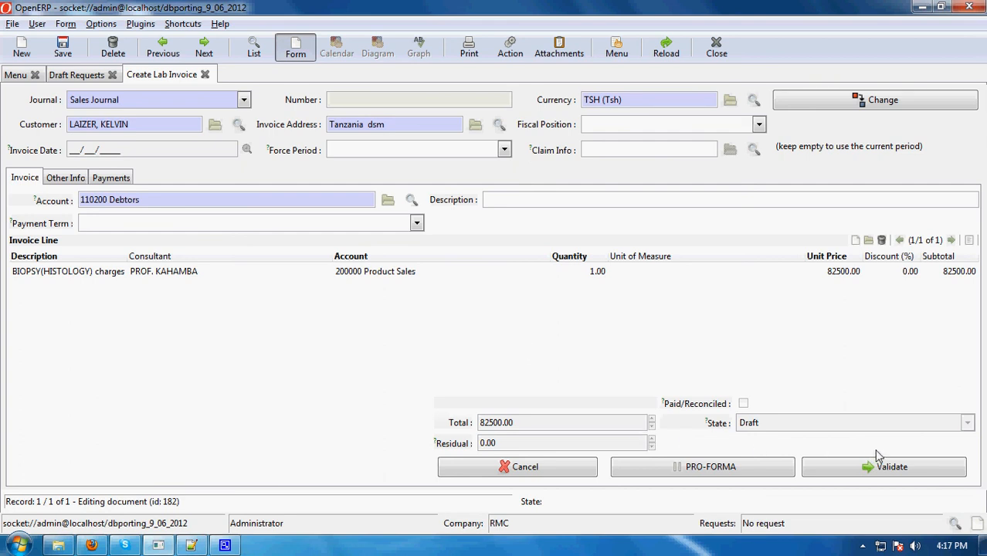
{"action": "left_click", "coordinate": [891, 471]}
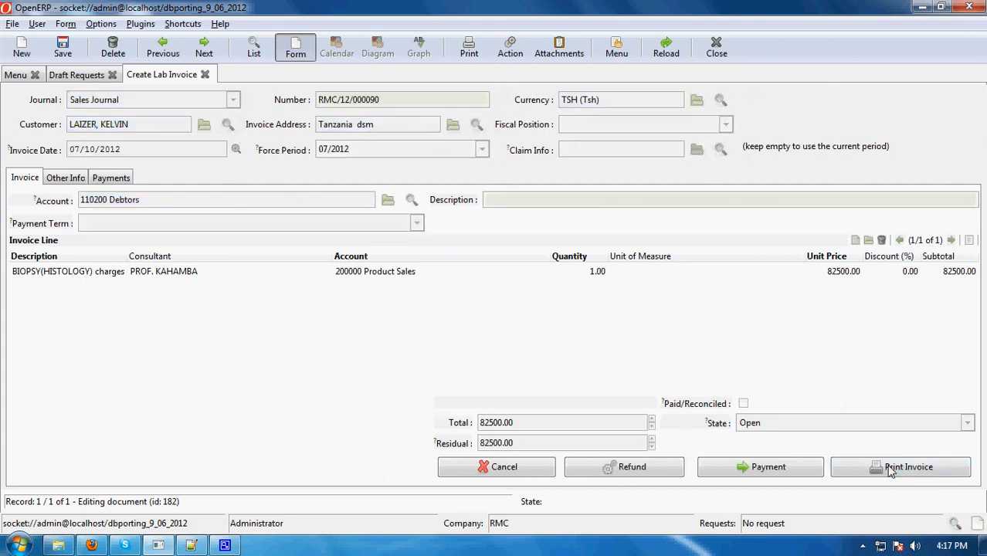
Step: Register and validate the full payment of the biopsy invoice with Bank Journal as the payment method
{"action": "left_click", "coordinate": [761, 467]}
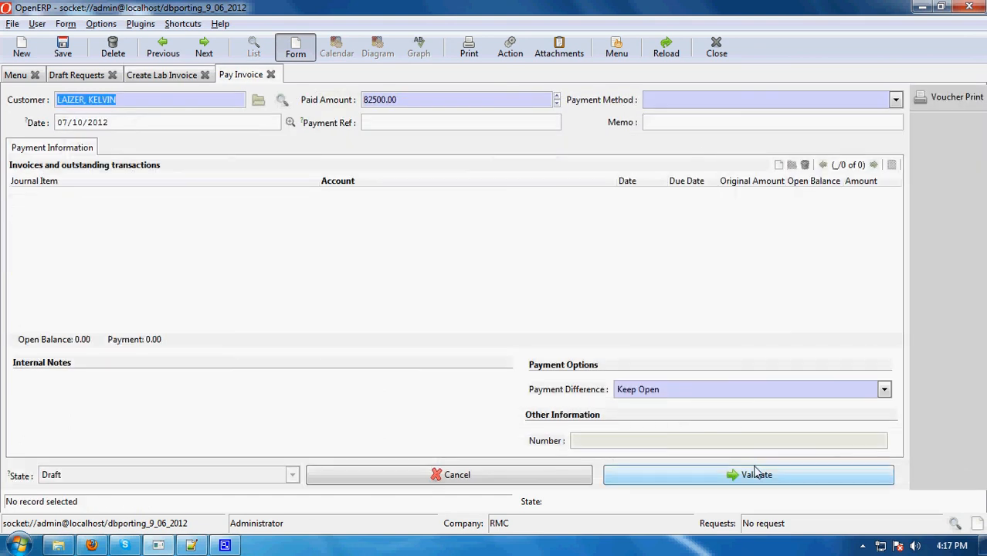
{"action": "left_click", "coordinate": [896, 100]}
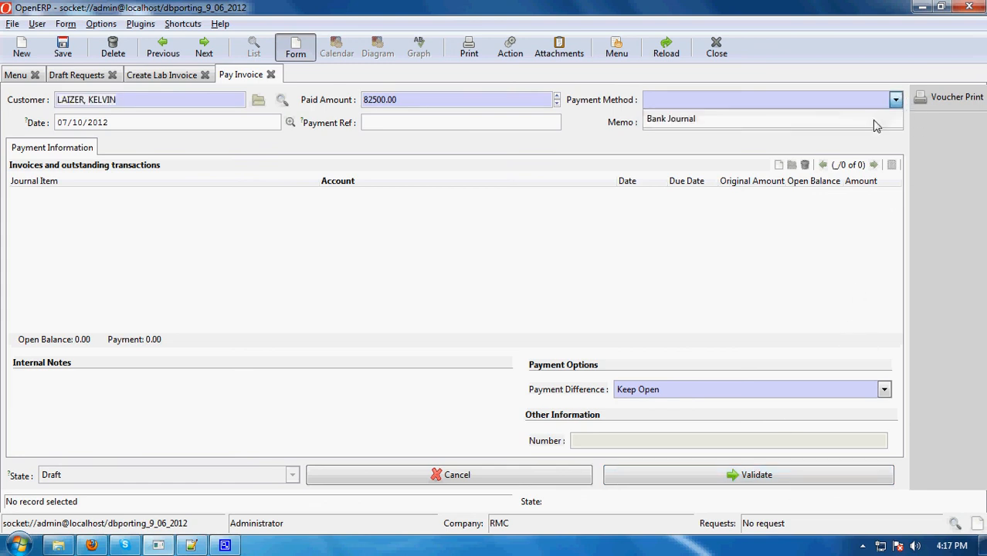
{"action": "left_click", "coordinate": [877, 124]}
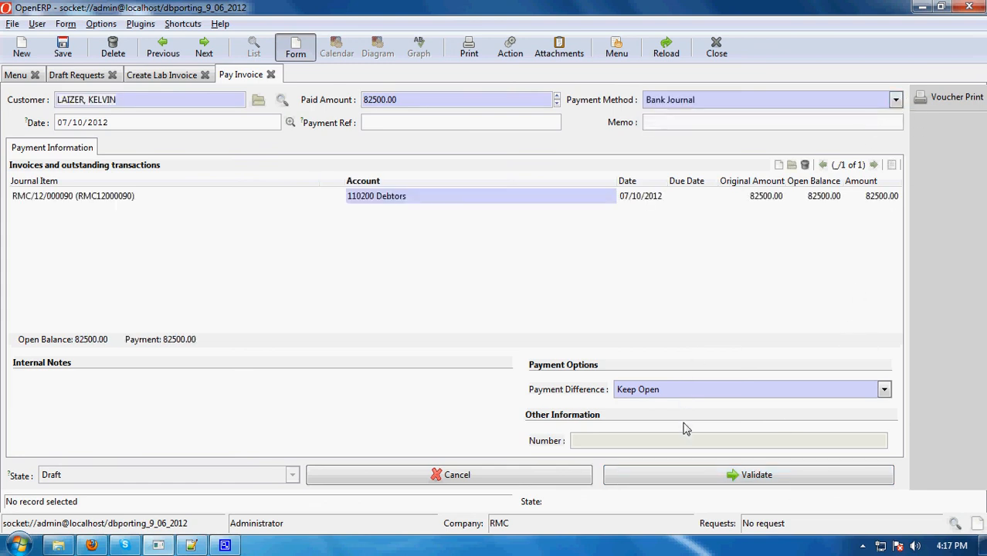
{"action": "left_click", "coordinate": [760, 479]}
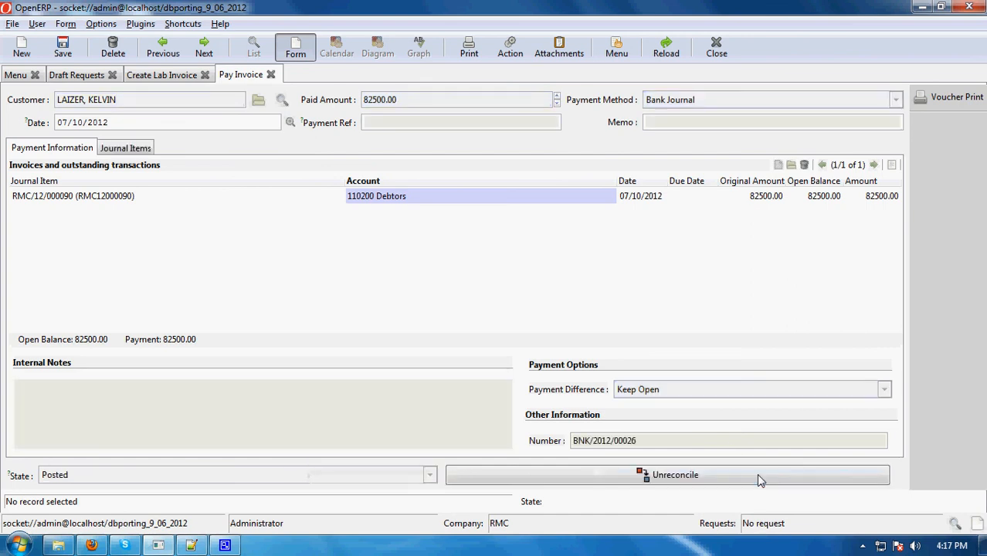
Step: Print the payment's receipt voucher and review it from the header down to the total amount
{"action": "left_click", "coordinate": [954, 102]}
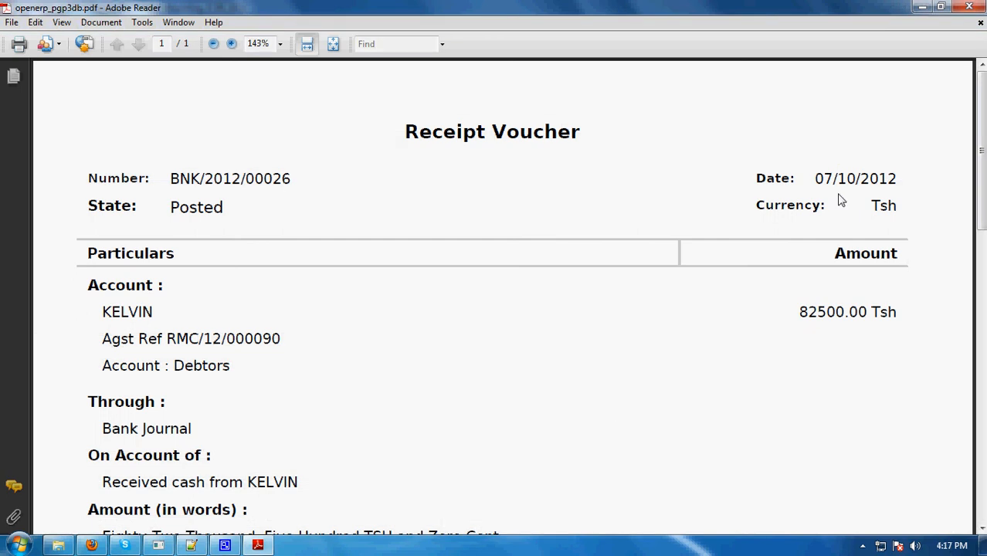
{"action": "scroll", "coordinate": [842, 200], "scroll_direction": "down", "scroll_amount": 3}
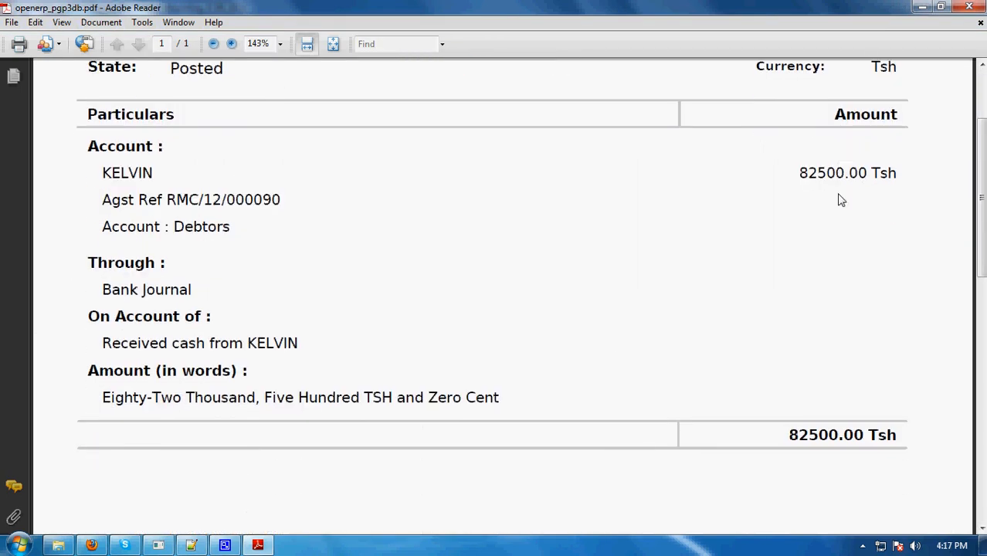
{"action": "scroll", "coordinate": [841, 200], "scroll_direction": "up", "scroll_amount": 1}
{"action": "scroll", "coordinate": [841, 201], "scroll_direction": "up", "scroll_amount": 3}
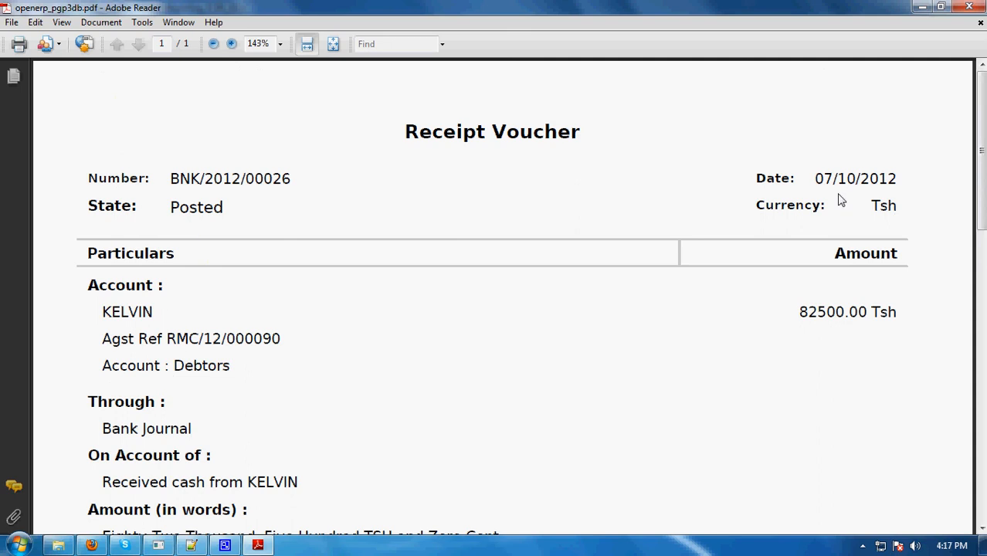
{"action": "scroll", "coordinate": [842, 200], "scroll_direction": "down", "scroll_amount": 4}
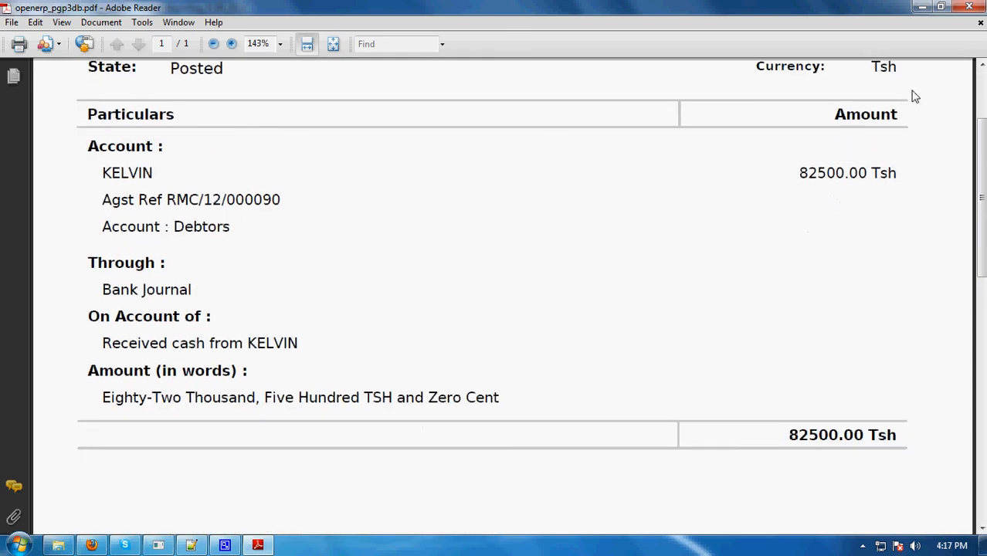
{"action": "left_click", "coordinate": [978, 6]}
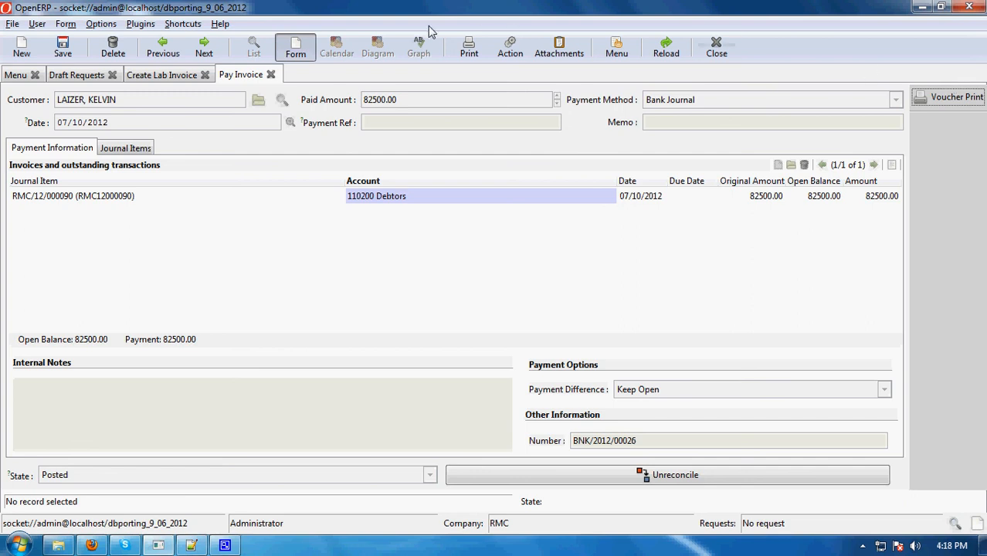
Step: Close the payment form and check the biopsy invoice's state in the invoice list
{"action": "left_click", "coordinate": [271, 74]}
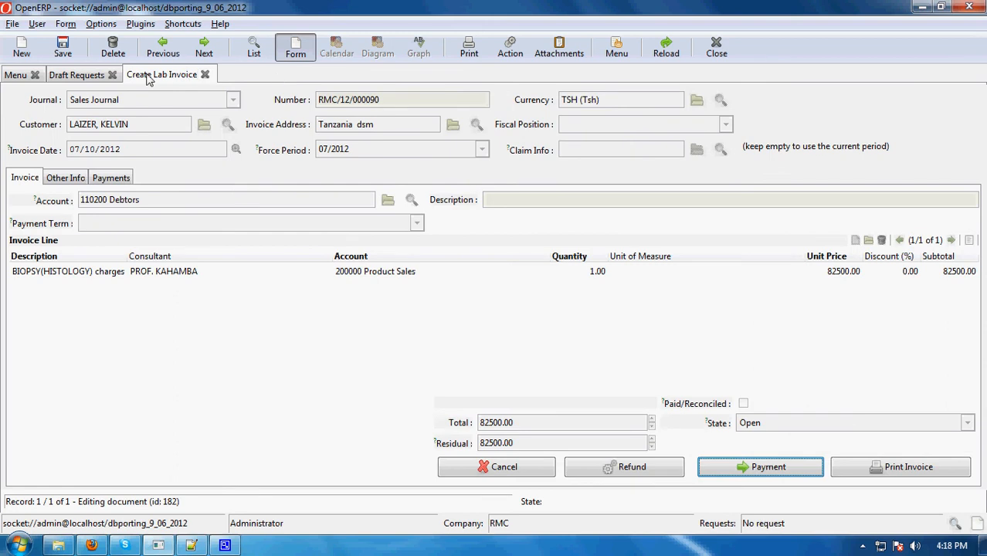
{"action": "left_click", "coordinate": [92, 75]}
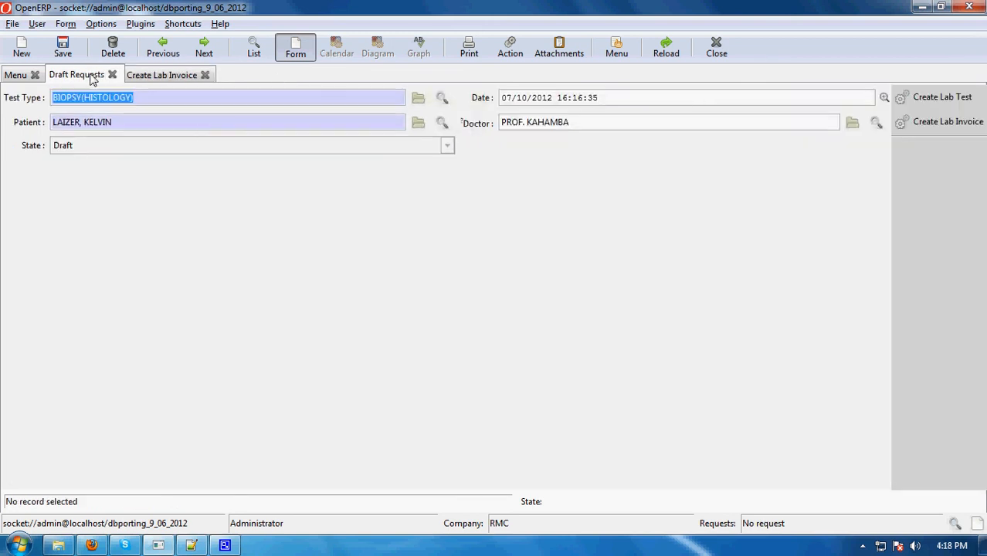
{"action": "left_click", "coordinate": [172, 75]}
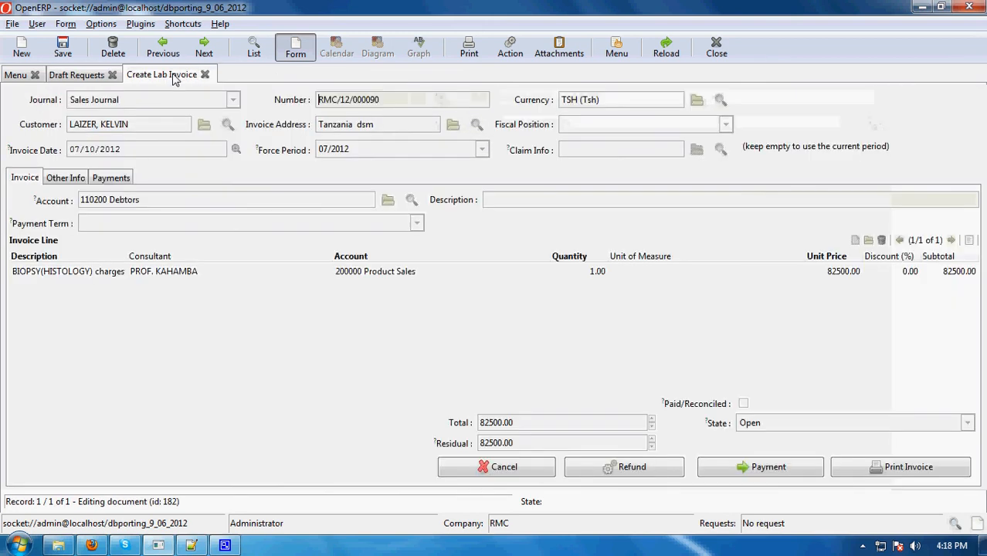
{"action": "left_click", "coordinate": [255, 55]}
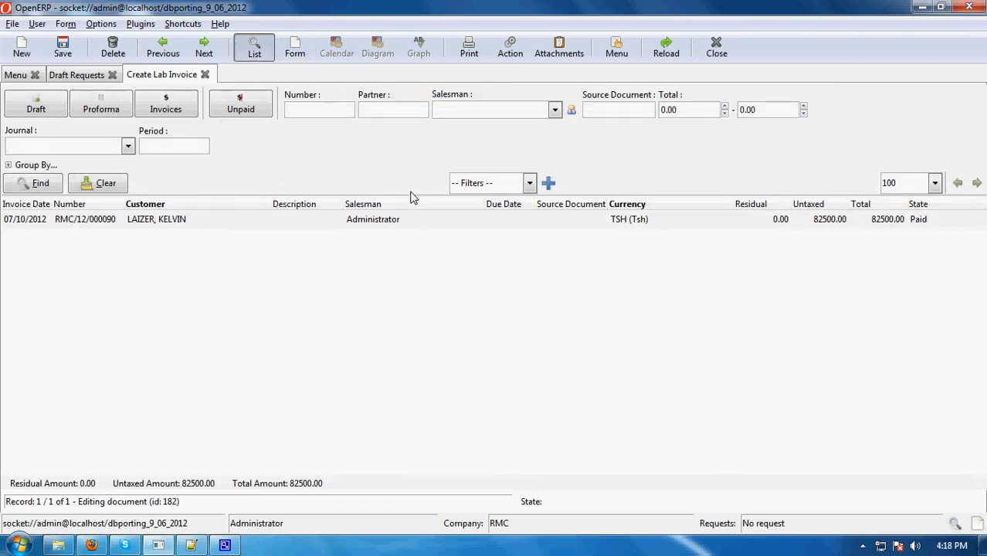
Step: Generate the lab test from the BIOPSY(HISTOLOGY) request in the draft requests list
{"action": "left_click", "coordinate": [78, 75]}
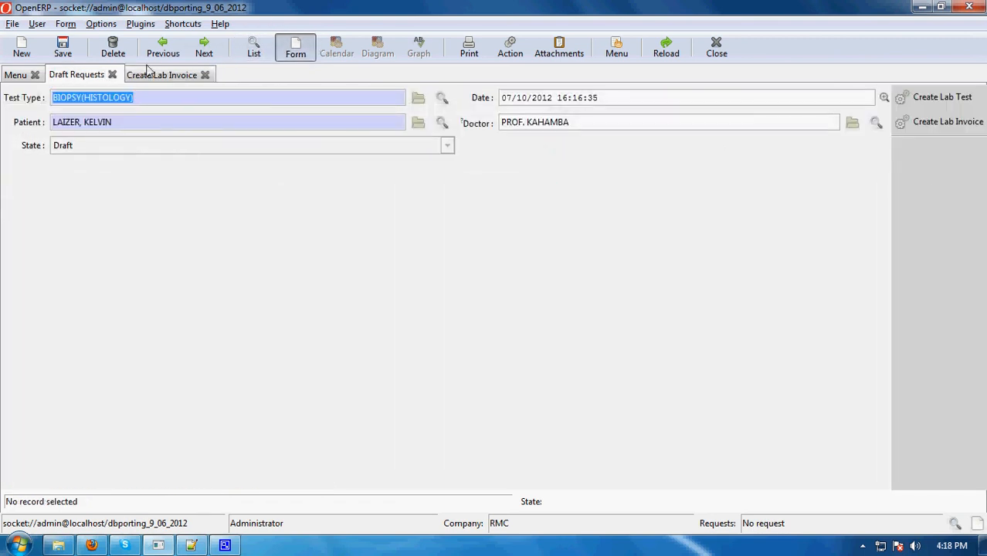
{"action": "left_click", "coordinate": [253, 54]}
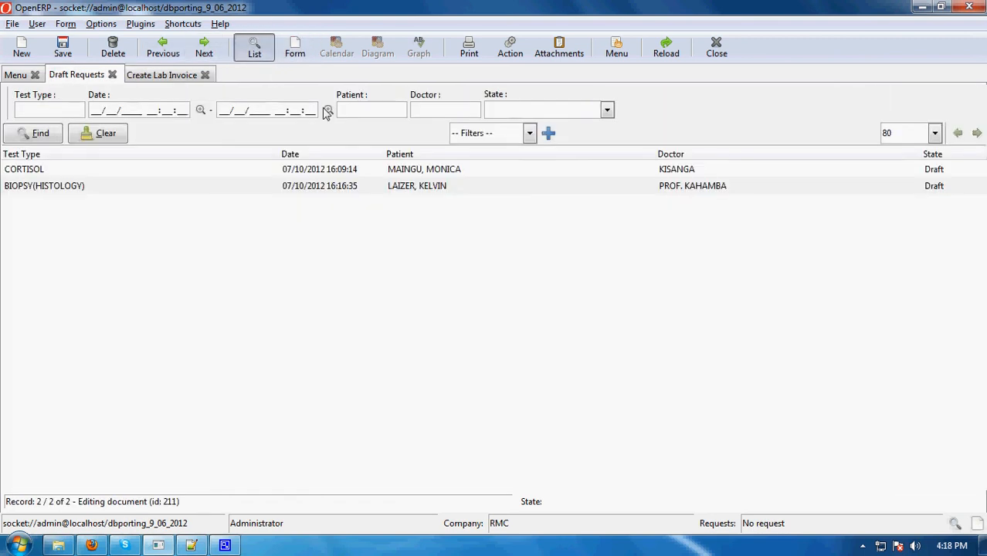
{"action": "left_click", "coordinate": [536, 190]}
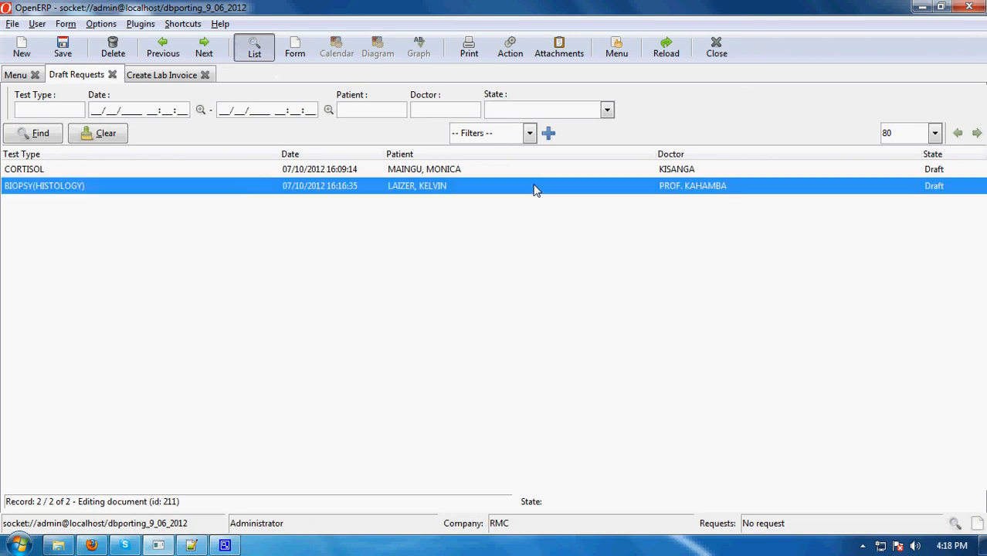
{"action": "double_click", "coordinate": [537, 190]}
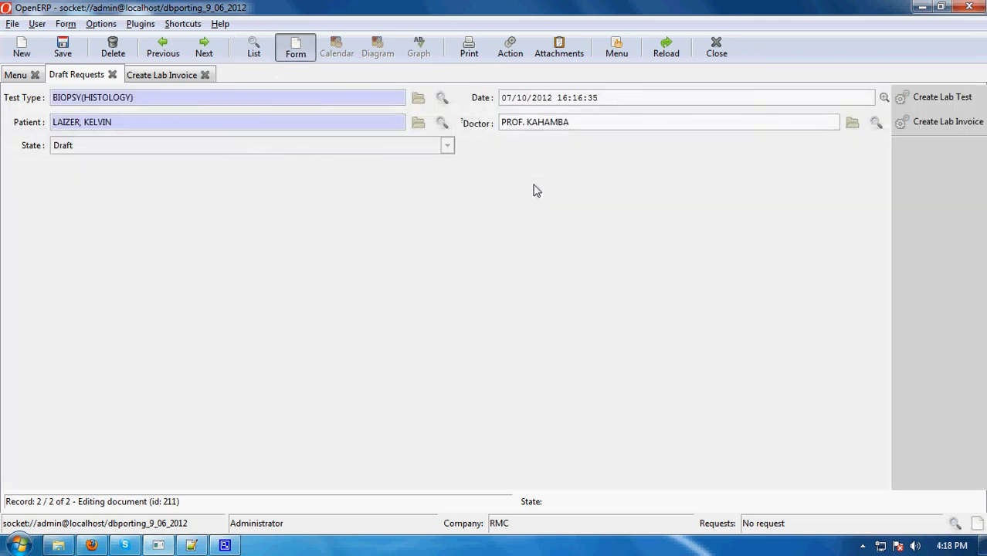
{"action": "left_click", "coordinate": [935, 97]}
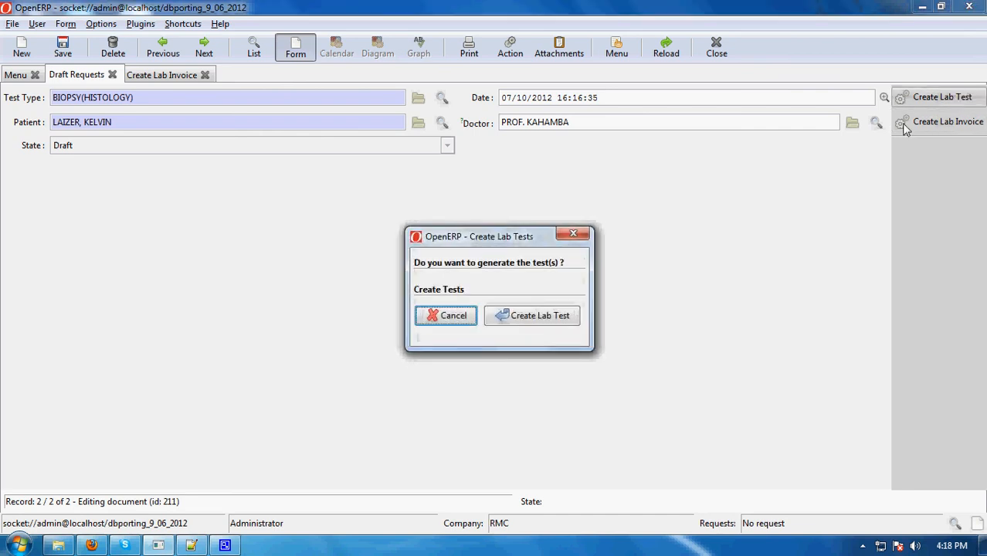
{"action": "left_click", "coordinate": [560, 317]}
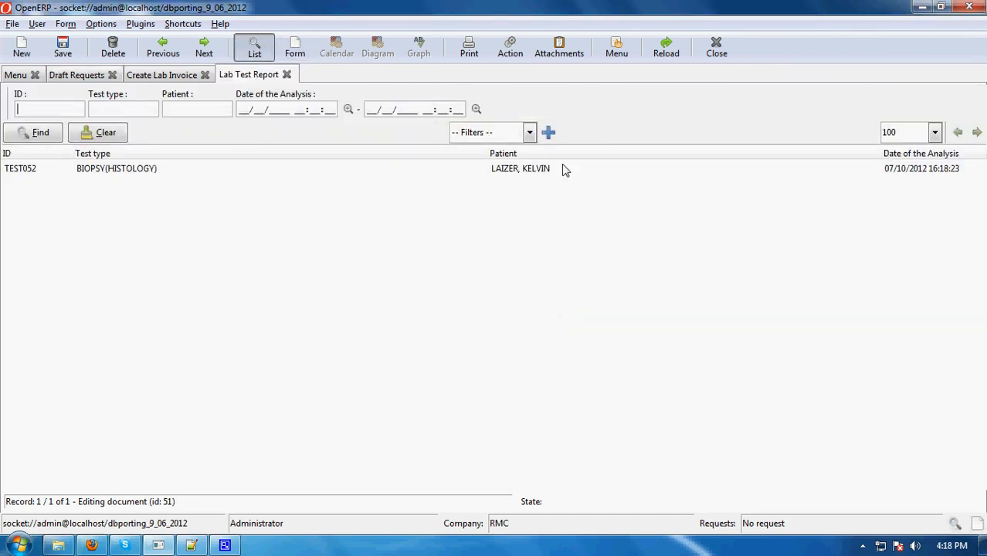
Step: Open the new biopsy test report, set its specimen to BLOOD+SERUM and save it
{"action": "double_click", "coordinate": [564, 169]}
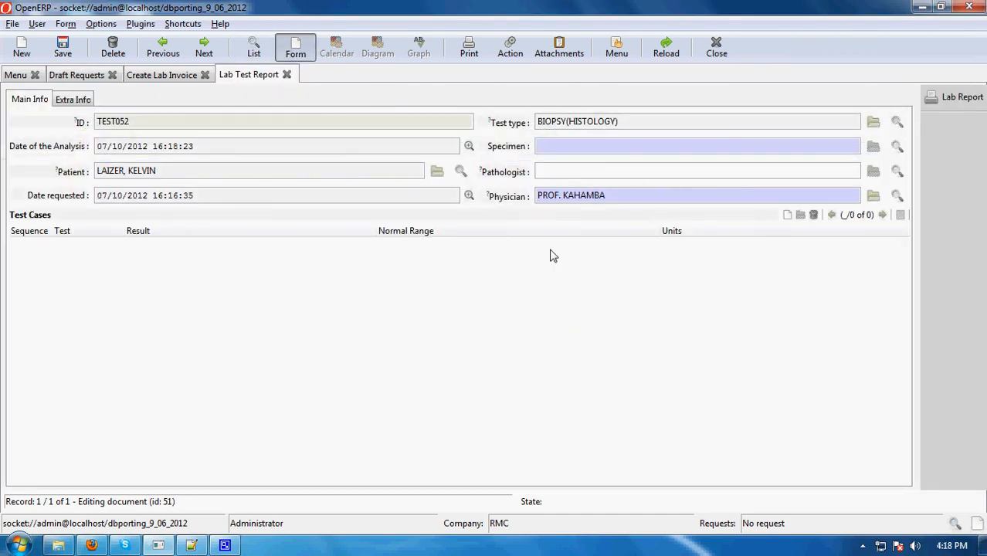
{"action": "left_click", "coordinate": [189, 253]}
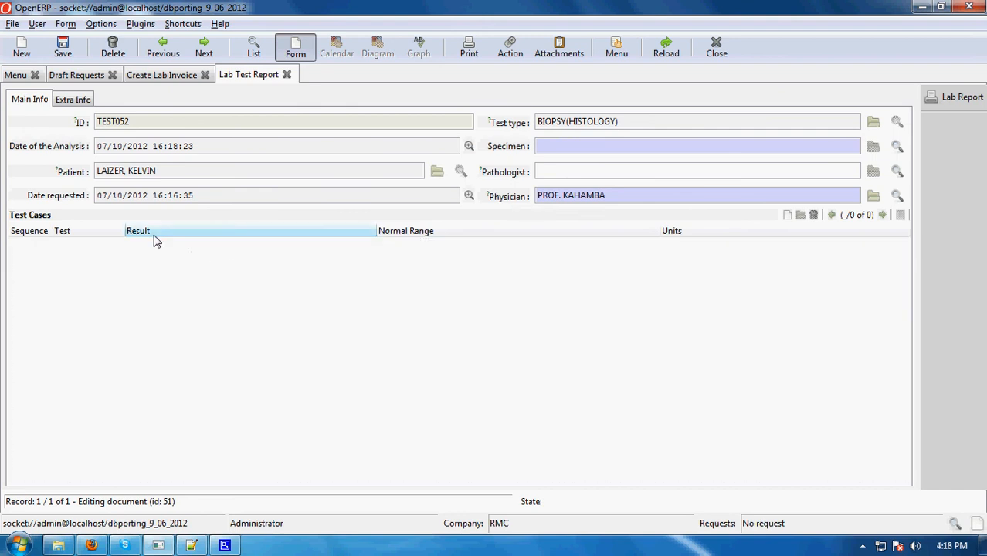
{"action": "left_click", "coordinate": [31, 242]}
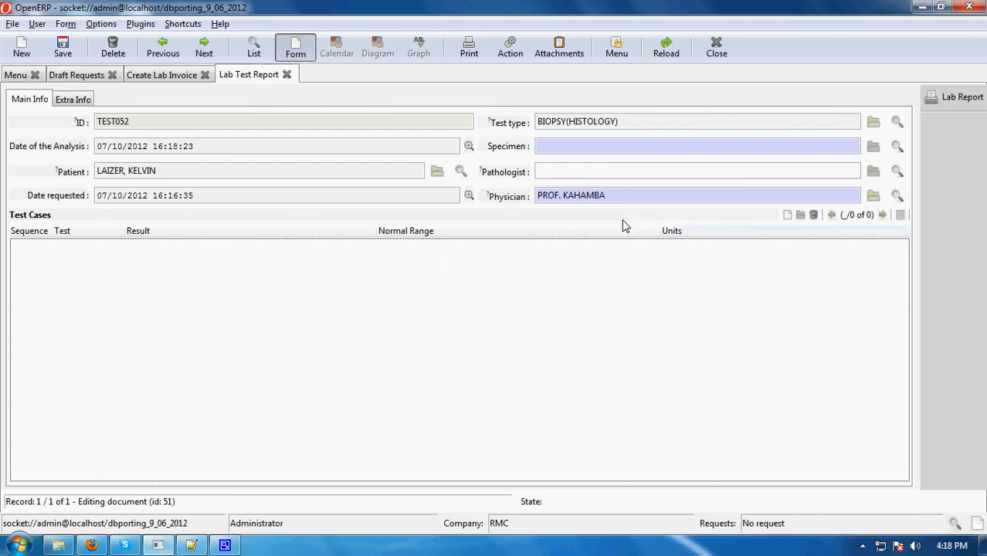
{"action": "left_click", "coordinate": [62, 48]}
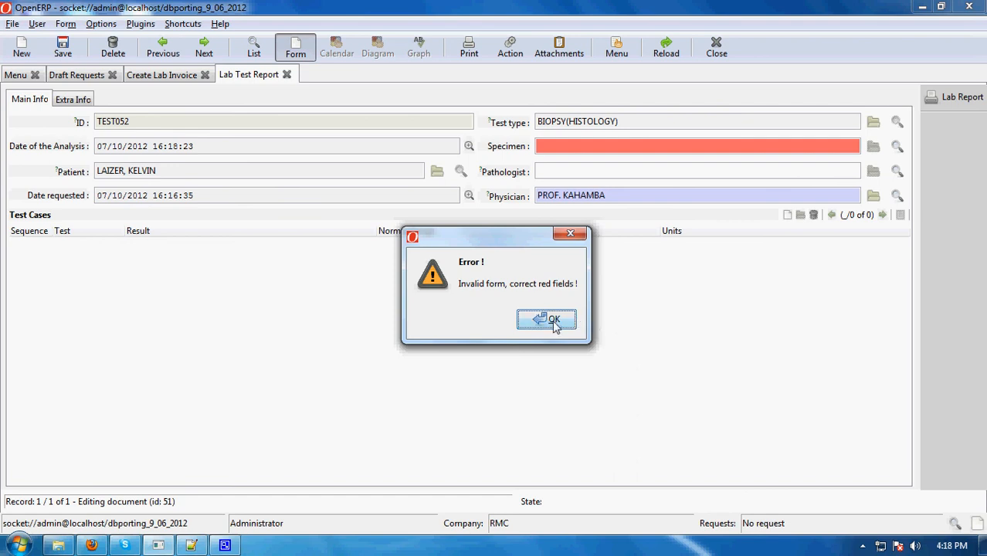
{"action": "left_click", "coordinate": [554, 321]}
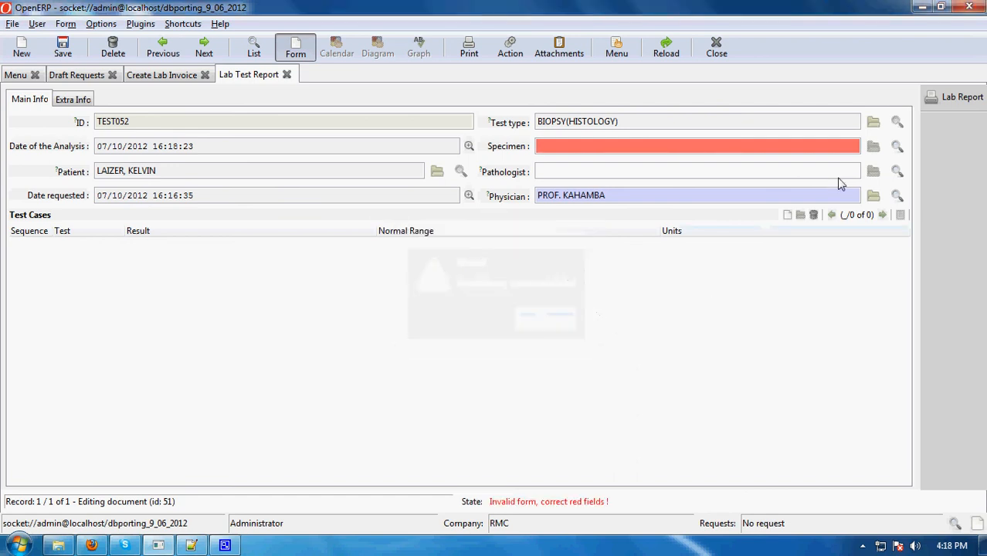
{"action": "left_click", "coordinate": [897, 146]}
{"action": "double_click", "coordinate": [583, 283]}
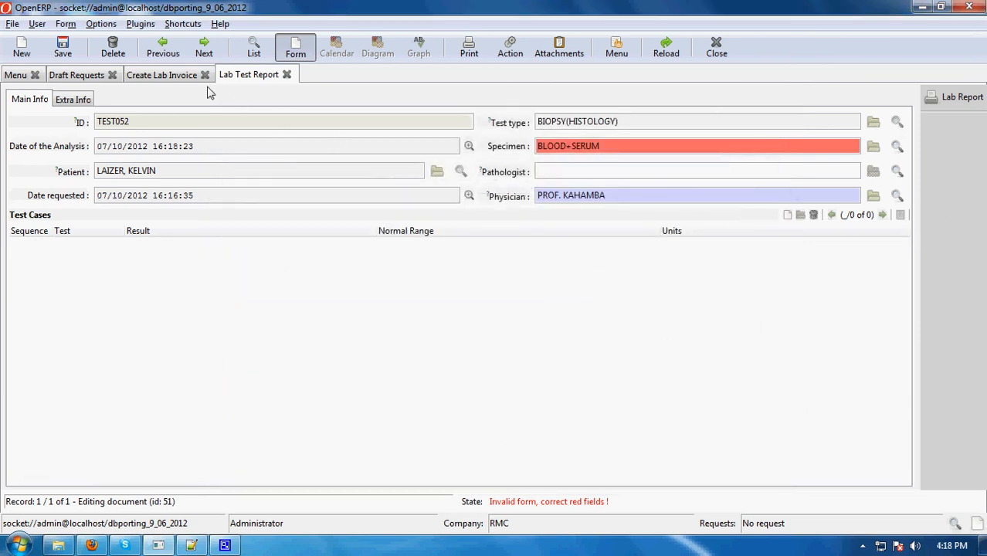
{"action": "left_click", "coordinate": [65, 48]}
Step: Print the biopsy laboratory report, review its patient, bill and specimen details, and close the PDF
{"action": "left_click", "coordinate": [975, 97]}
{"action": "scroll", "coordinate": [574, 355], "scroll_direction": "down", "scroll_amount": 5}
{"action": "scroll", "coordinate": [574, 356], "scroll_direction": "up", "scroll_amount": 2}
{"action": "scroll", "coordinate": [574, 356], "scroll_direction": "up", "scroll_amount": 2}
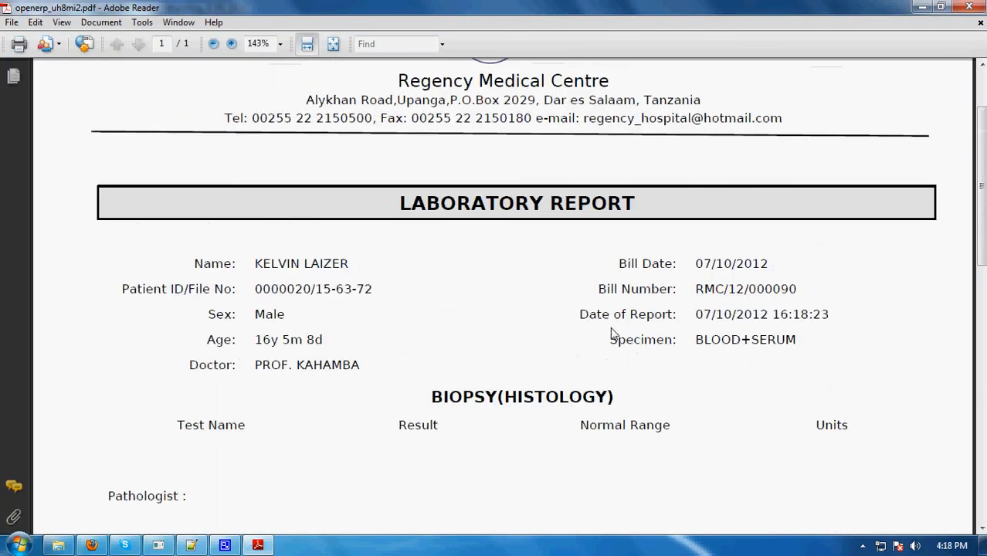
{"action": "left_click", "coordinate": [969, 7]}
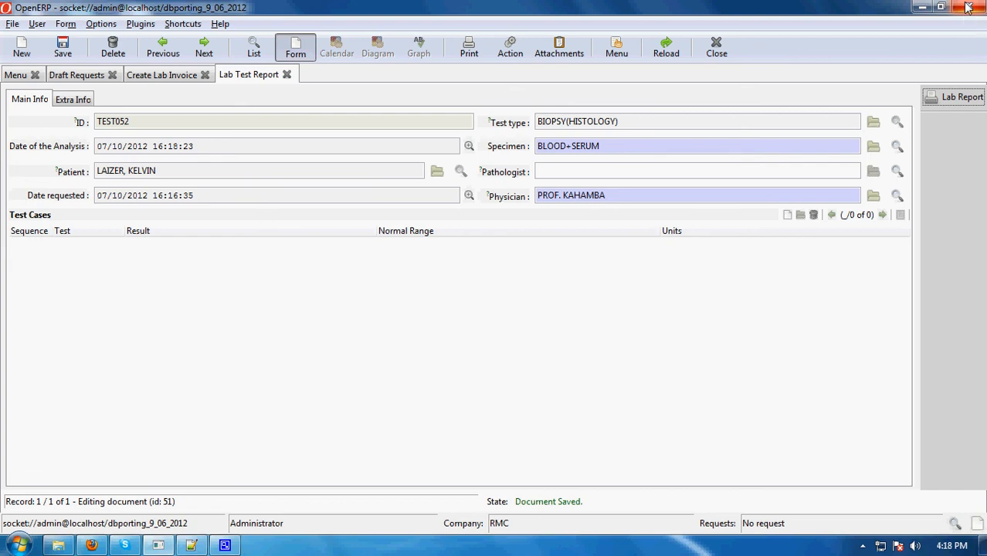
Step: Close the lab test report, lab invoice and draft requests views to return to the main menu
{"action": "left_click", "coordinate": [286, 74]}
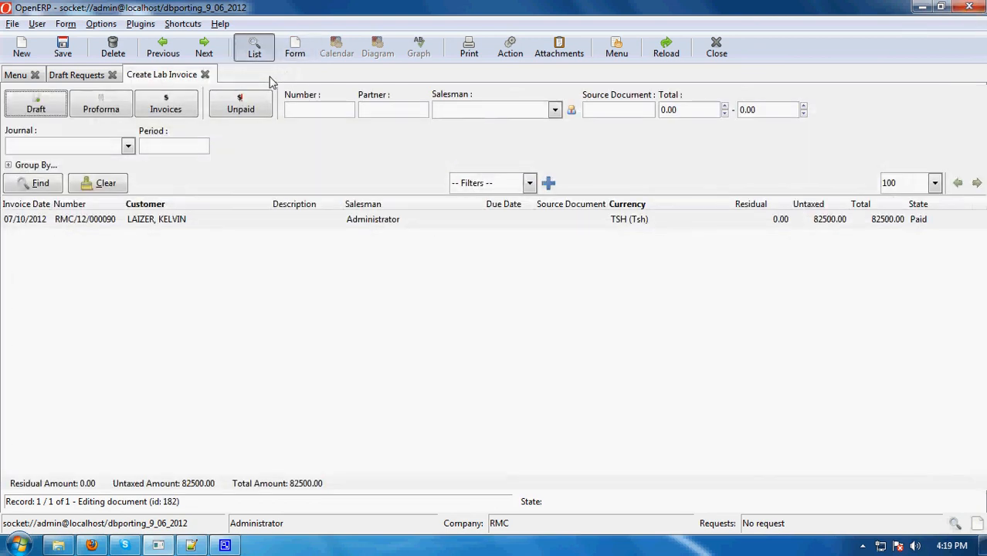
{"action": "left_click", "coordinate": [204, 75]}
{"action": "left_click", "coordinate": [112, 74]}
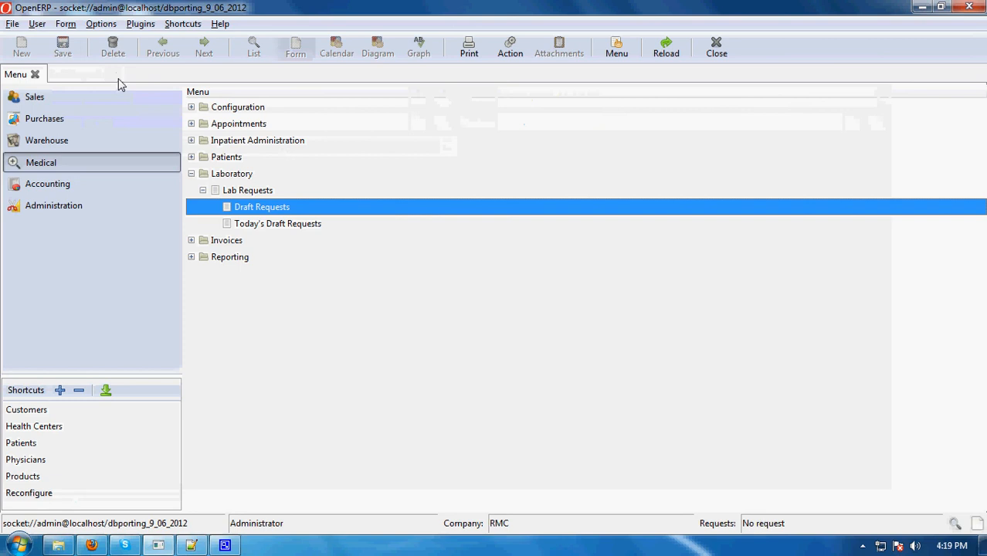
{"action": "left_click", "coordinate": [863, 547]}
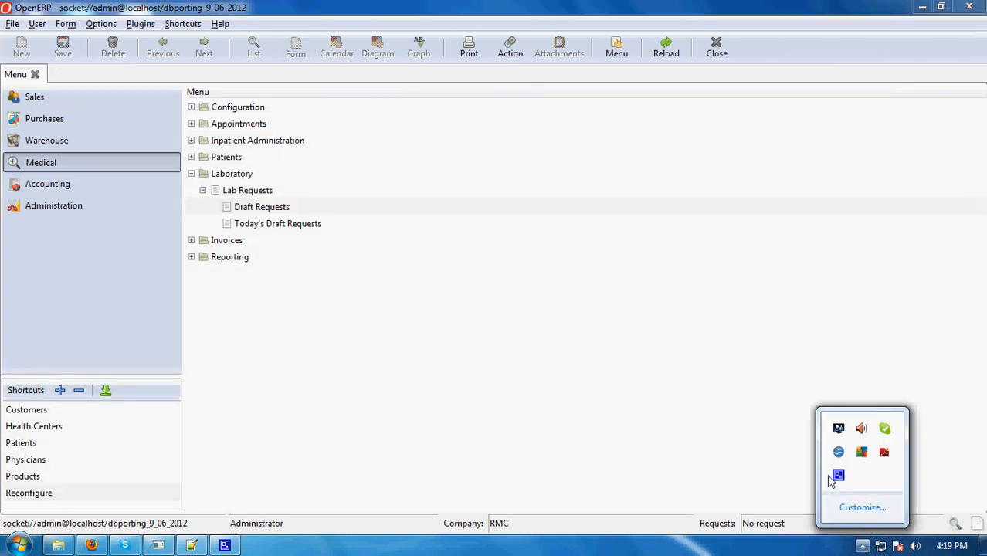